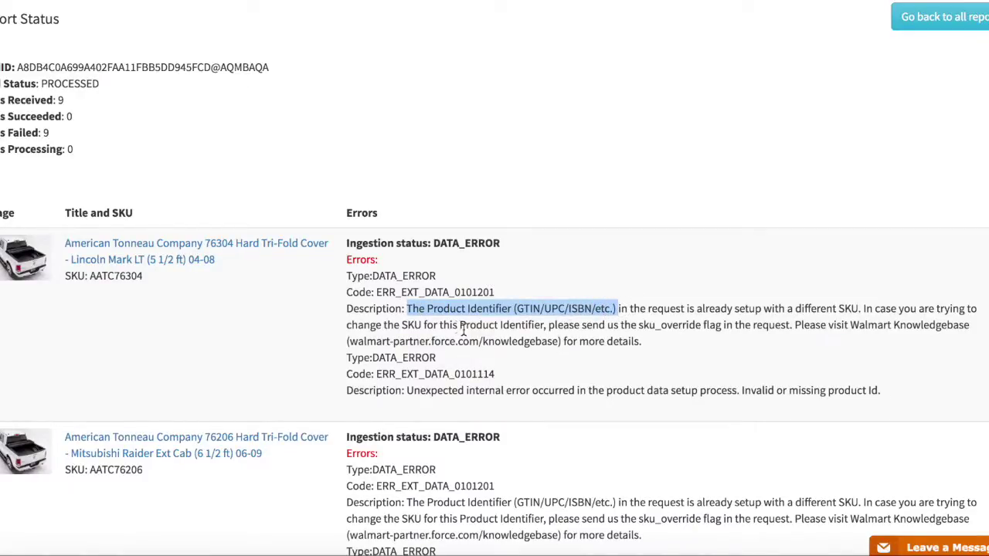
Open the Lincoln Mark LT product AATC76304 from the feed error report and copy its UPC code.
double_click(445, 312)
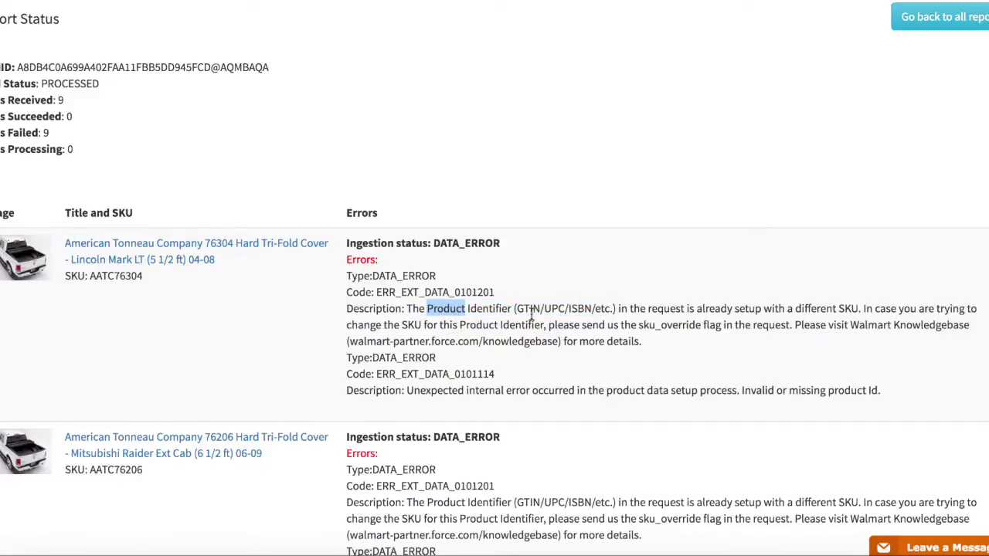
double_click(555, 309)
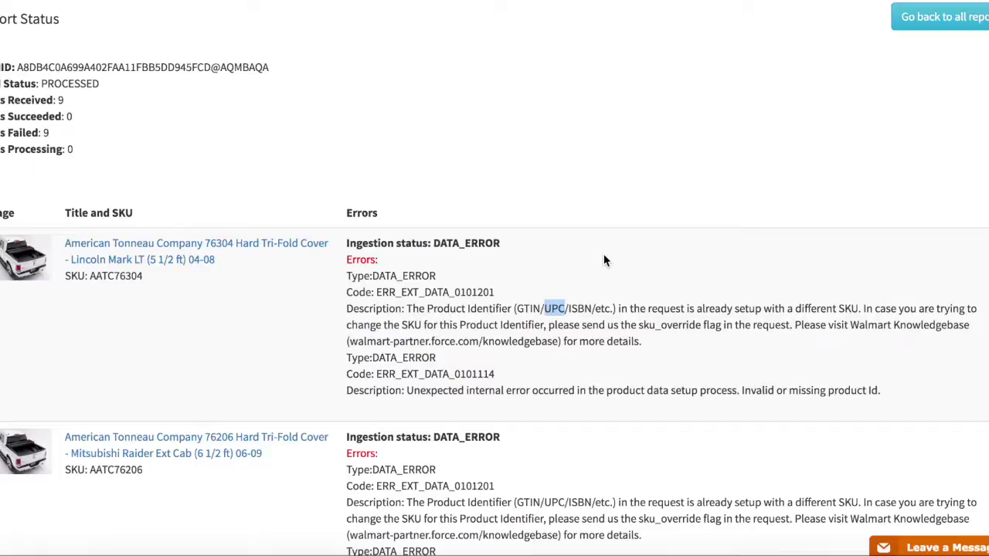
click(157, 261)
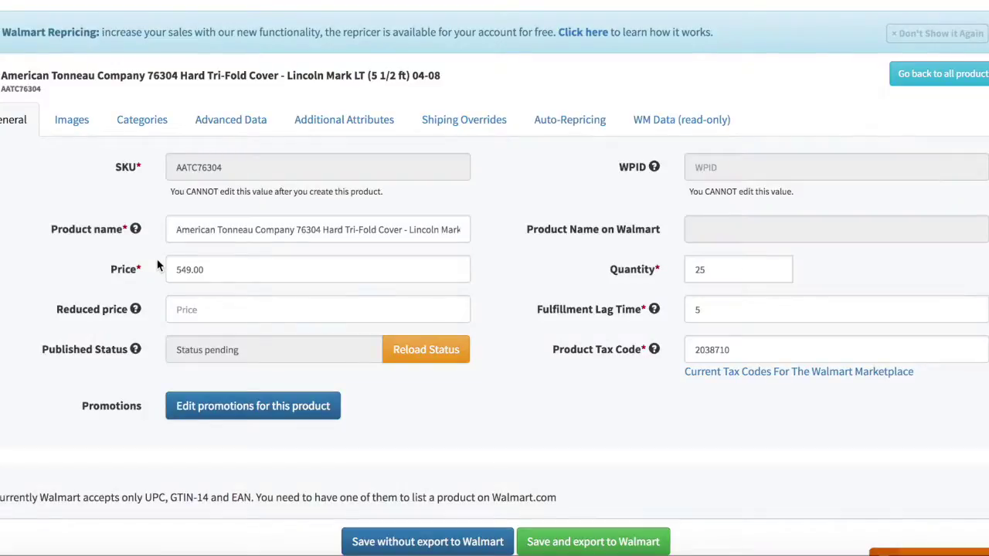
scroll(312, 434, down, 3)
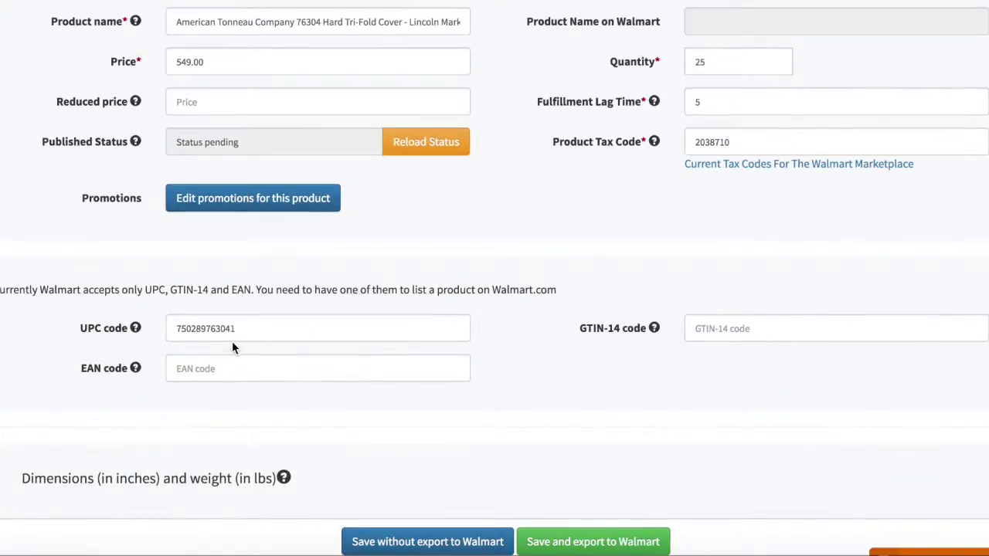
double_click(198, 328)
key(ctrl+c)
scroll(161, 14, up, 3)
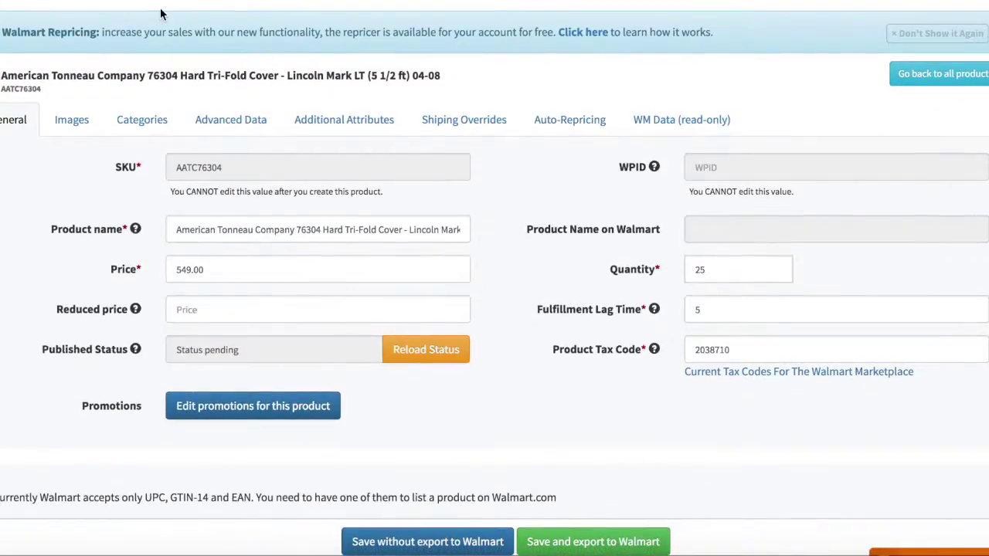
click(139, 3)
click(165, 14)
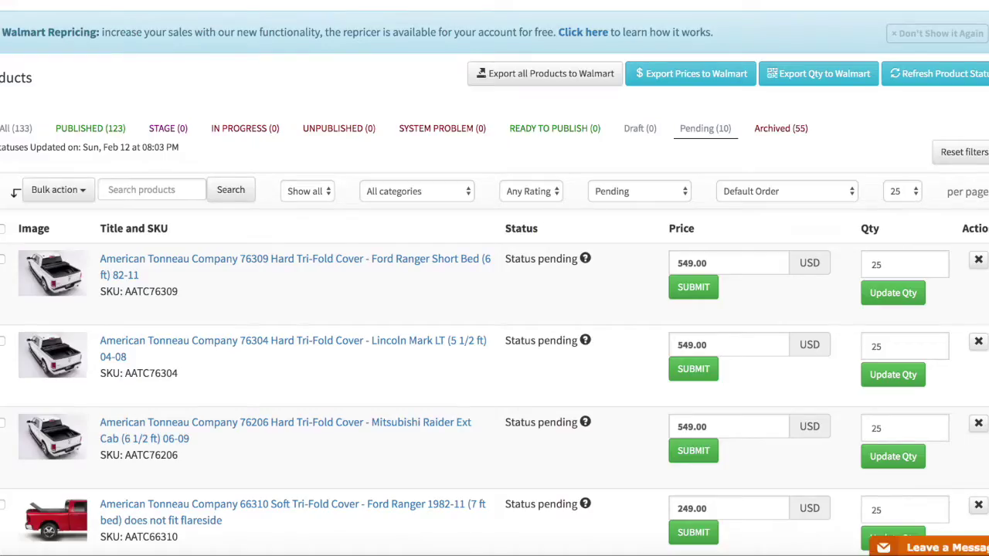
click(136, 191)
key(ctrl+v)
click(225, 190)
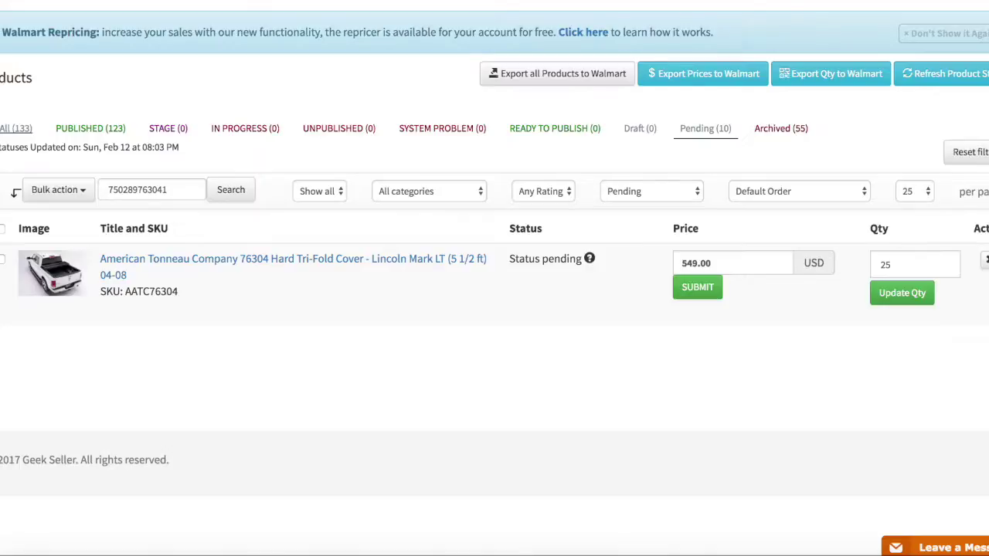
drag(2, 128, 34, 129)
click(58, 189)
click(354, 357)
Open the additional attributes of product AATC76304 and set the empty attribute's name to sku_override.
click(230, 264)
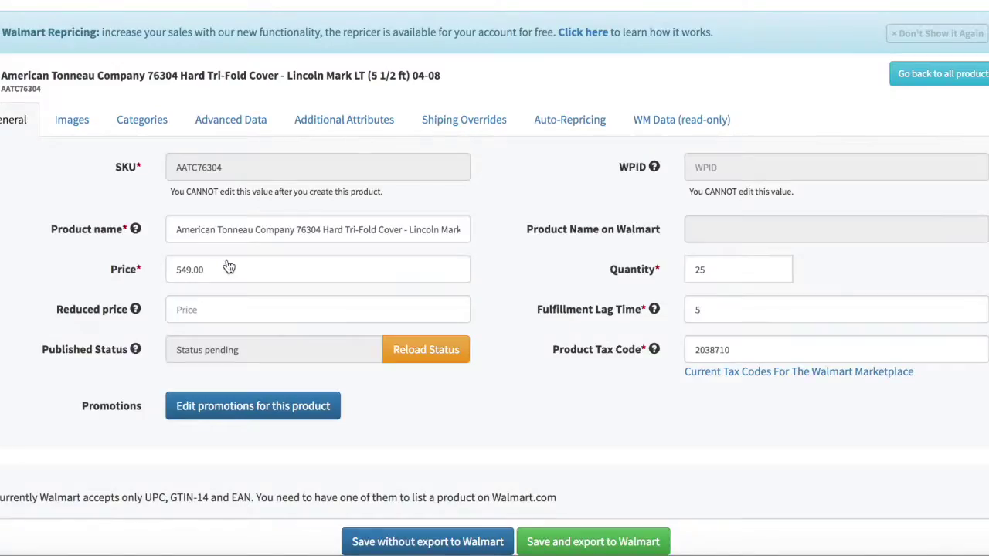
click(316, 126)
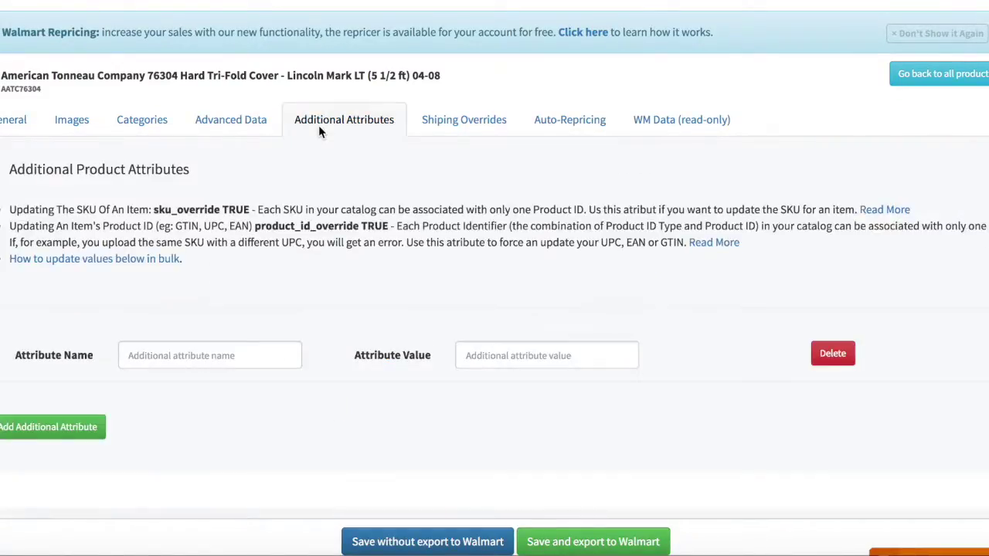
double_click(183, 209)
key(ctrl+c)
click(180, 354)
key(ctrl+v)
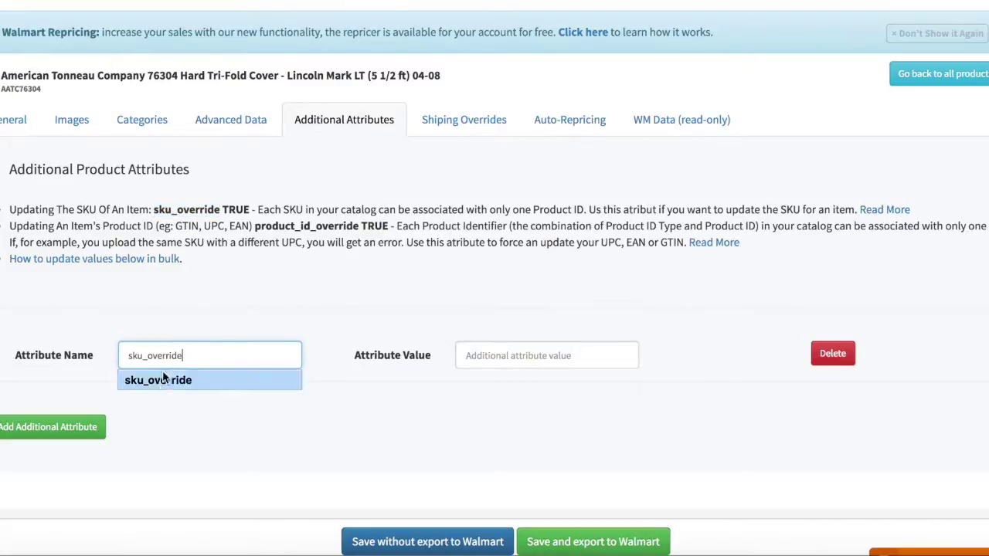
click(163, 379)
drag(124, 355, 281, 353)
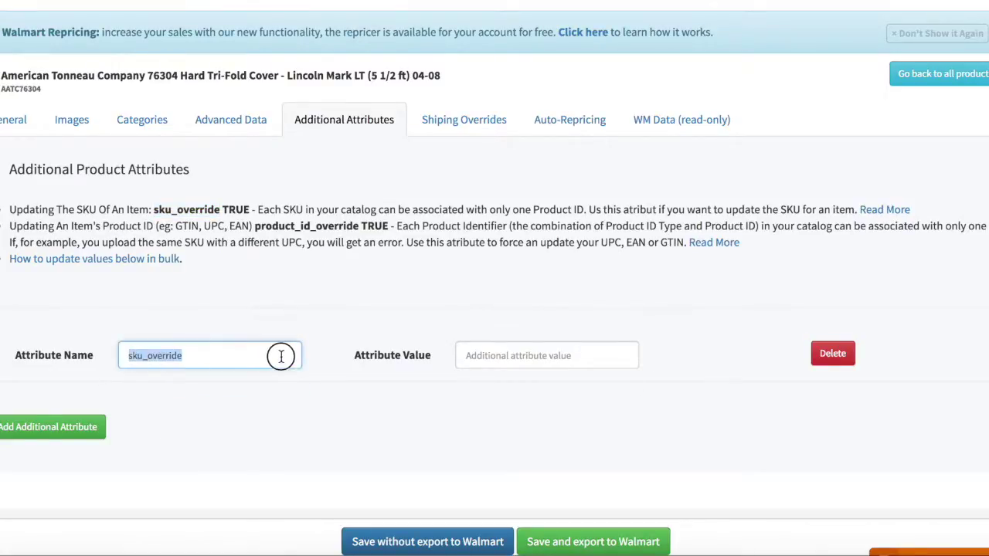
click(204, 309)
Set the sku_override attribute's value to TRUE and save the product without exporting it to Walmart.
double_click(236, 209)
key(ctrl+c)
click(507, 359)
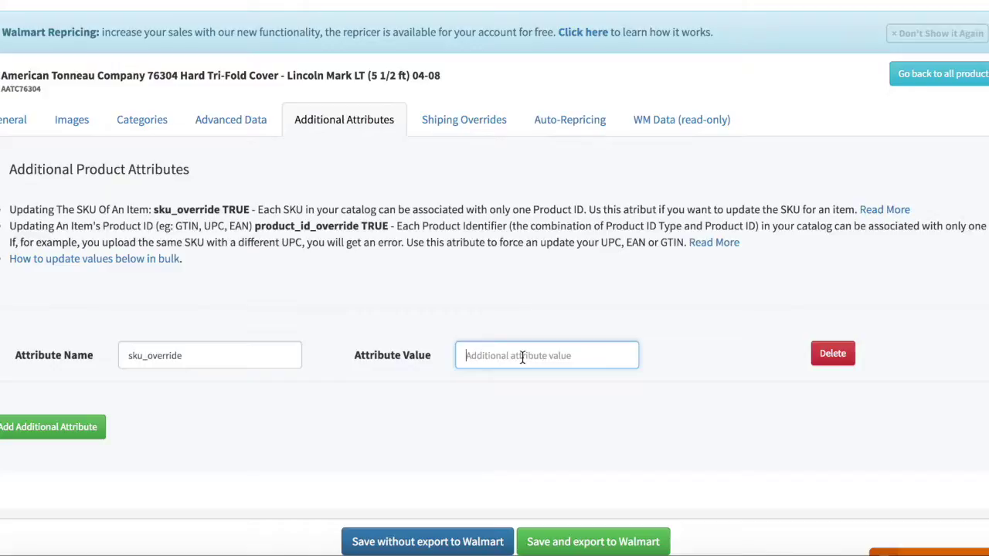
key(ctrl+v)
click(456, 338)
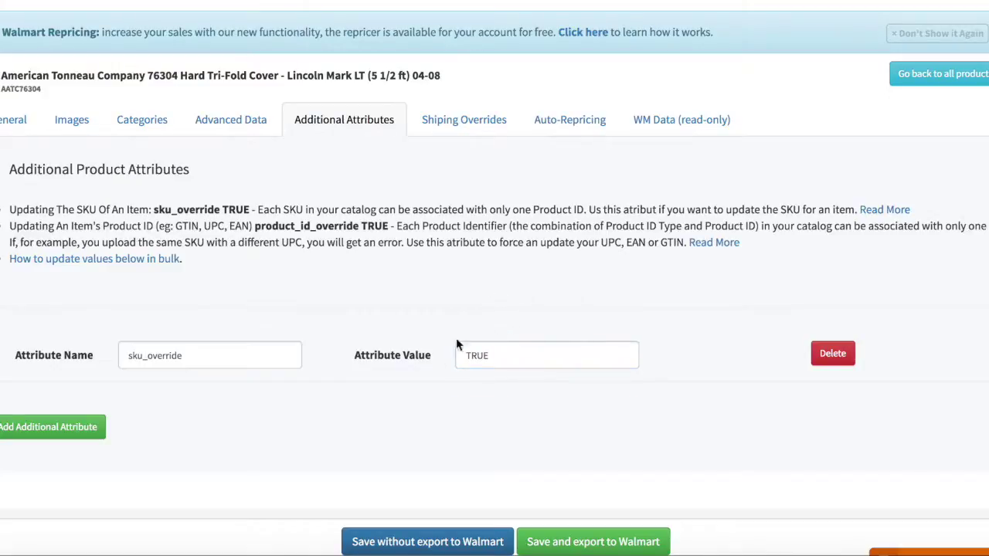
click(425, 543)
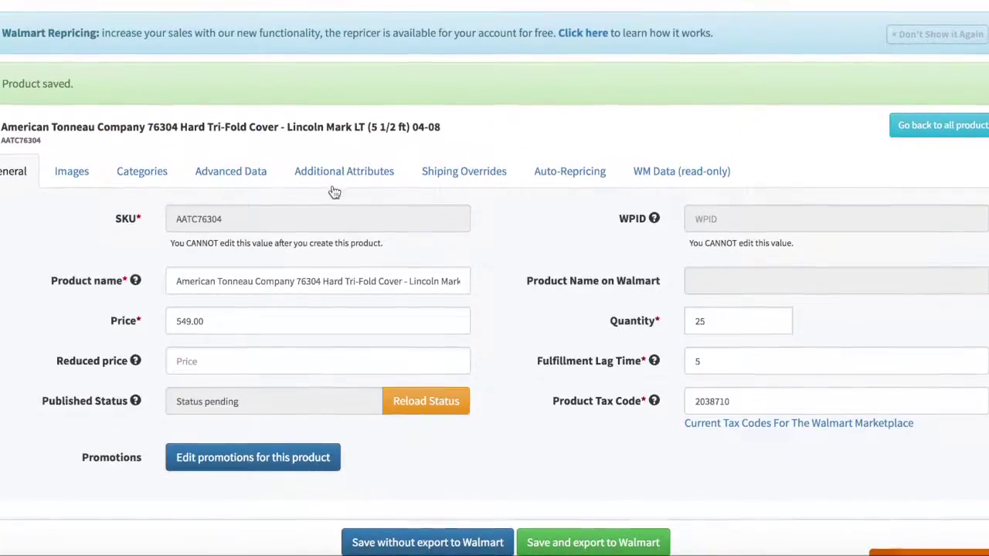
click(334, 184)
click(201, 406)
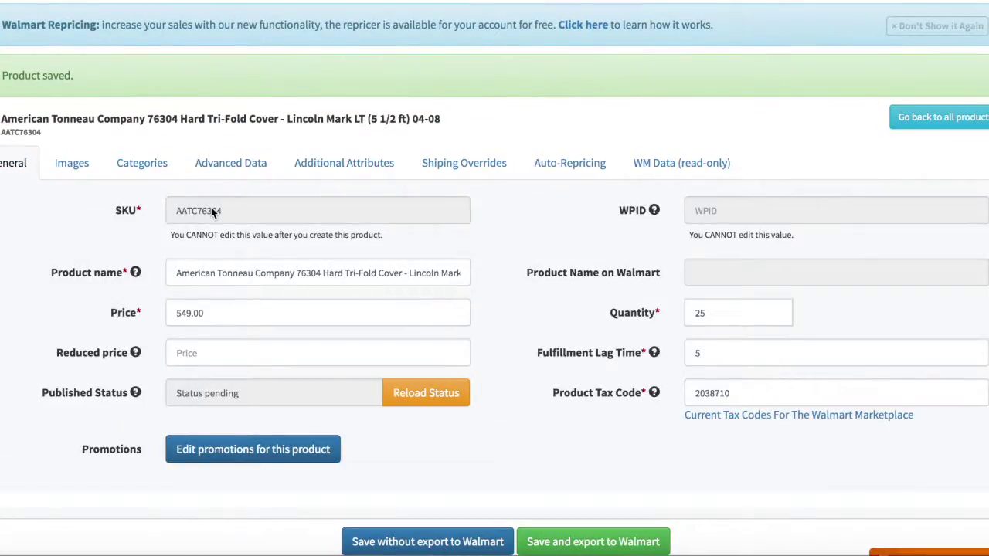
scroll(248, 251, down, 3)
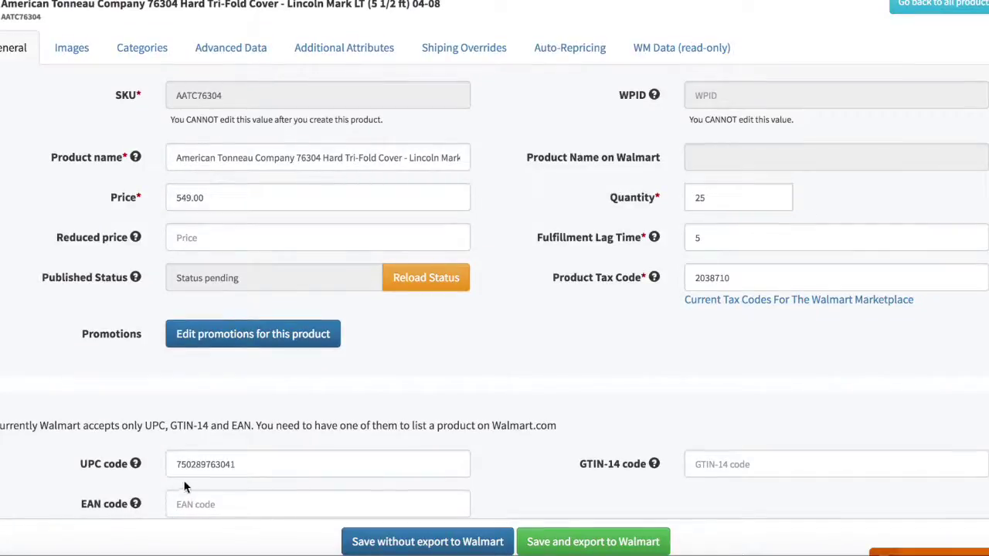
scroll(201, 387, up, 3)
Return to the list of products, reset the search filters and show only the pending products.
click(144, 2)
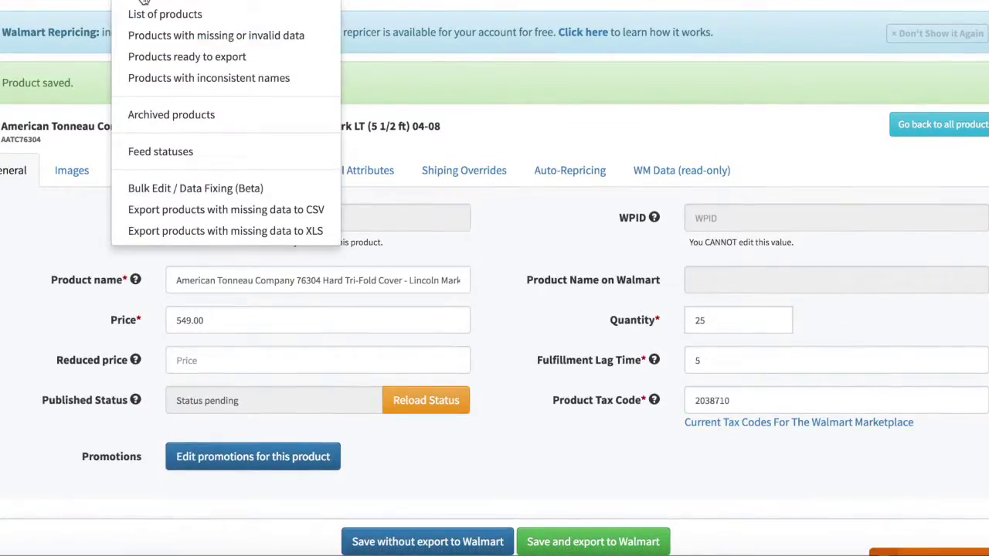
click(144, 3)
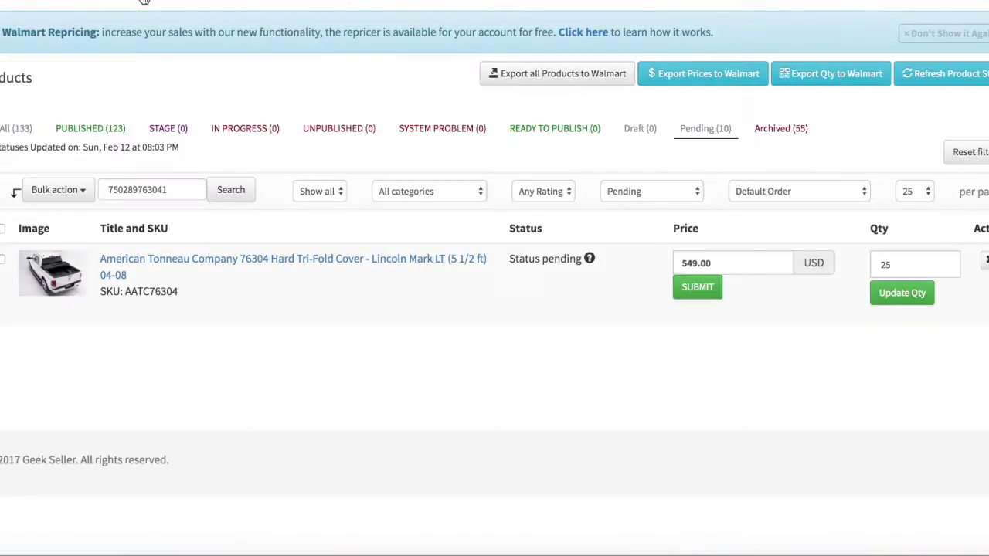
click(961, 157)
click(701, 136)
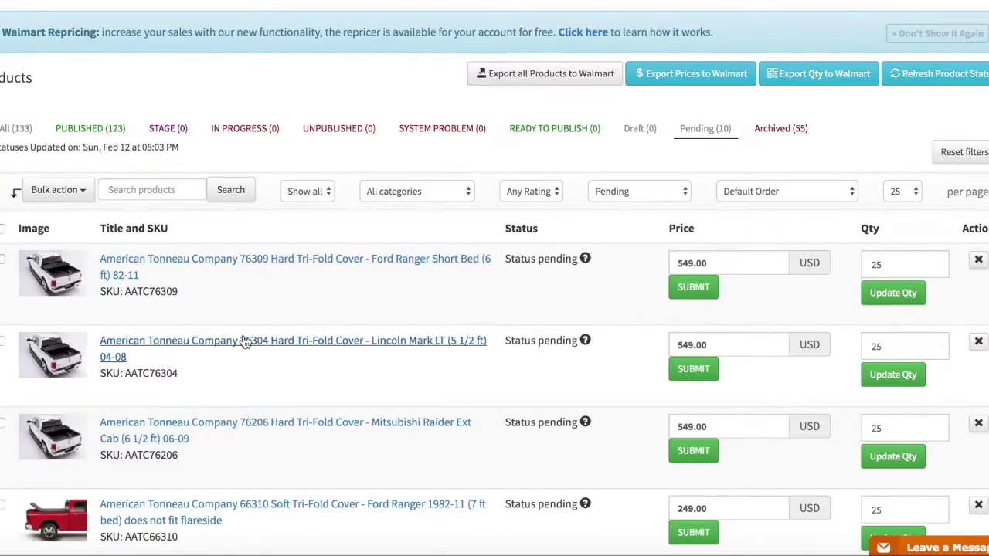
Select all pending products and export them in bulk to a spreadsheet file.
scroll(241, 343, down, 9)
scroll(104, 333, up, 6)
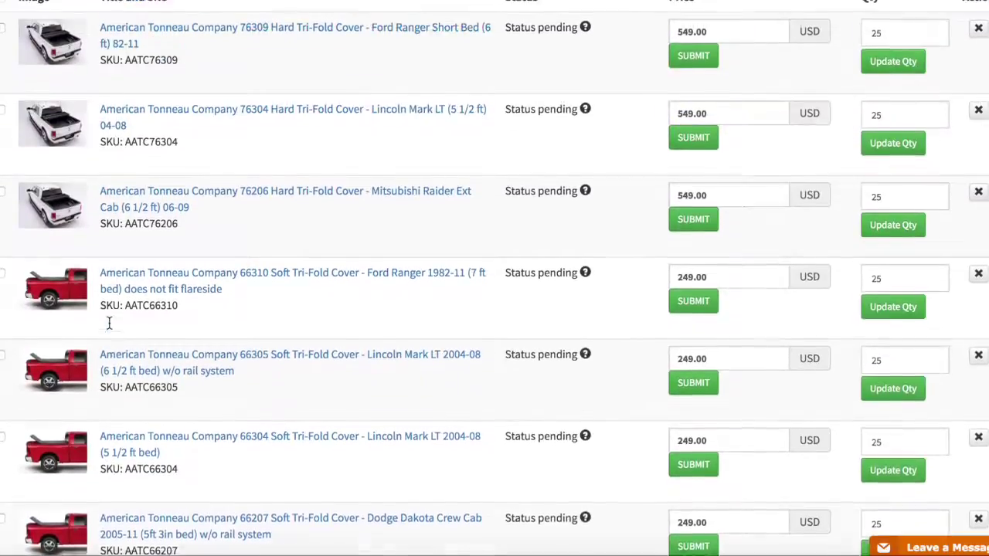
scroll(109, 323, up, 3)
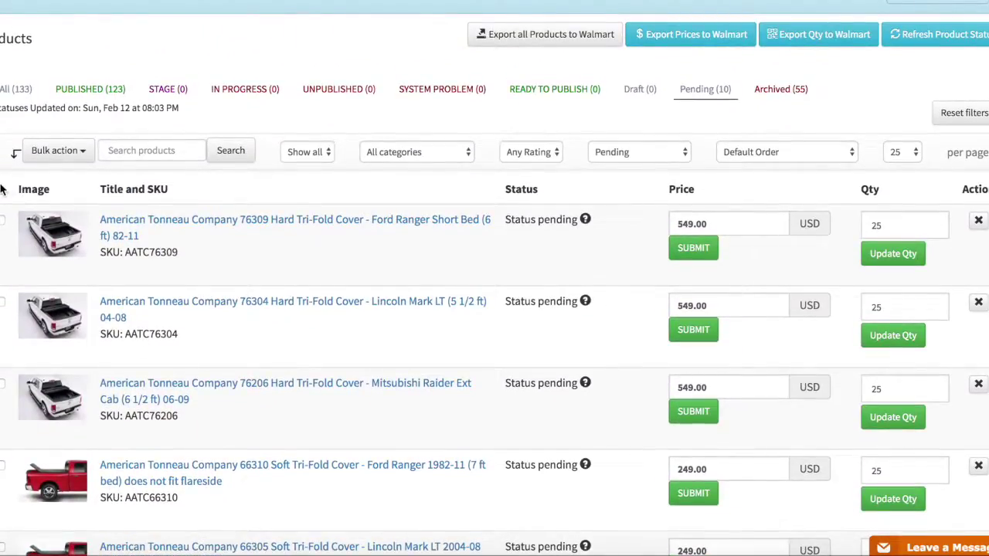
click(3, 189)
click(58, 150)
click(116, 277)
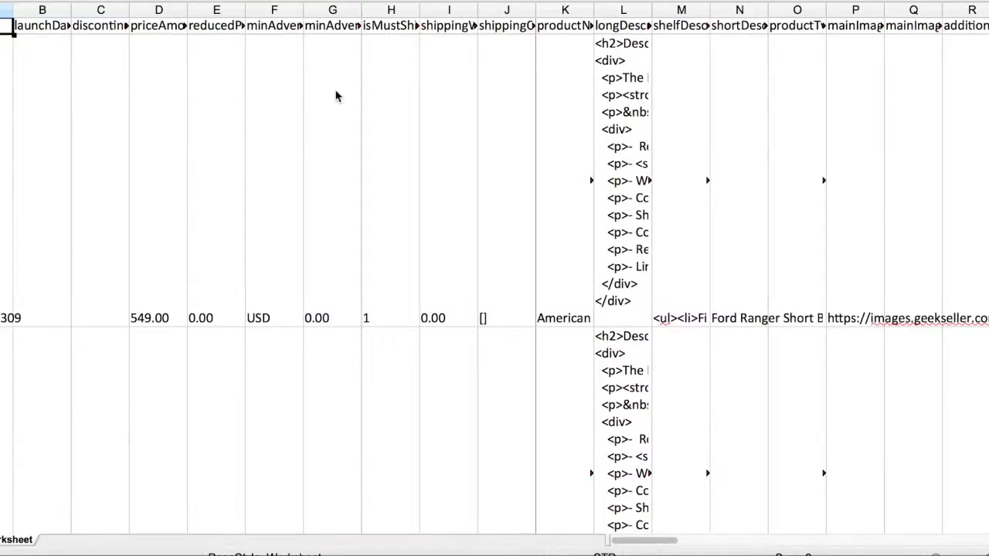
Search the exported spreadsheet for "sku_" to locate the additional attributes column, then close the search.
key(super+h)
click(686, 271)
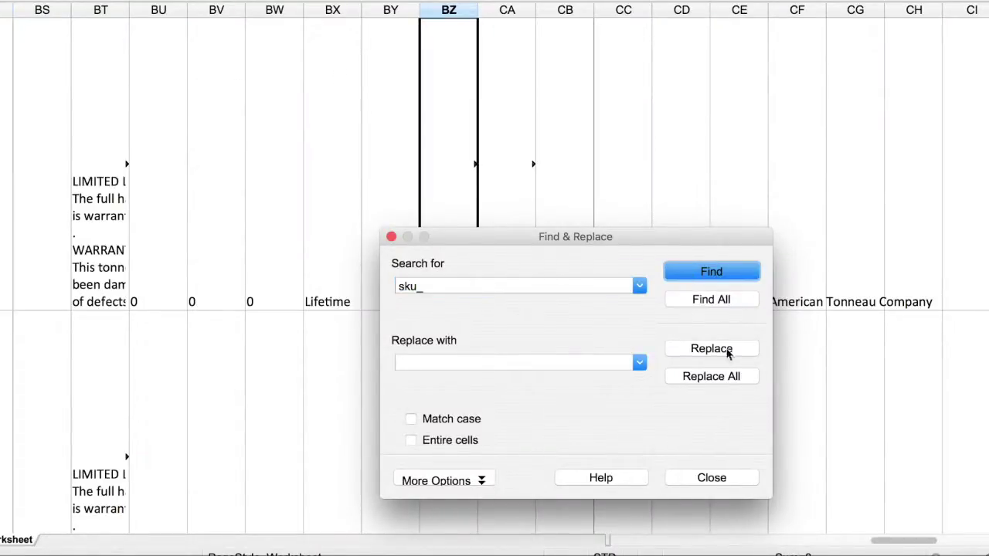
click(739, 479)
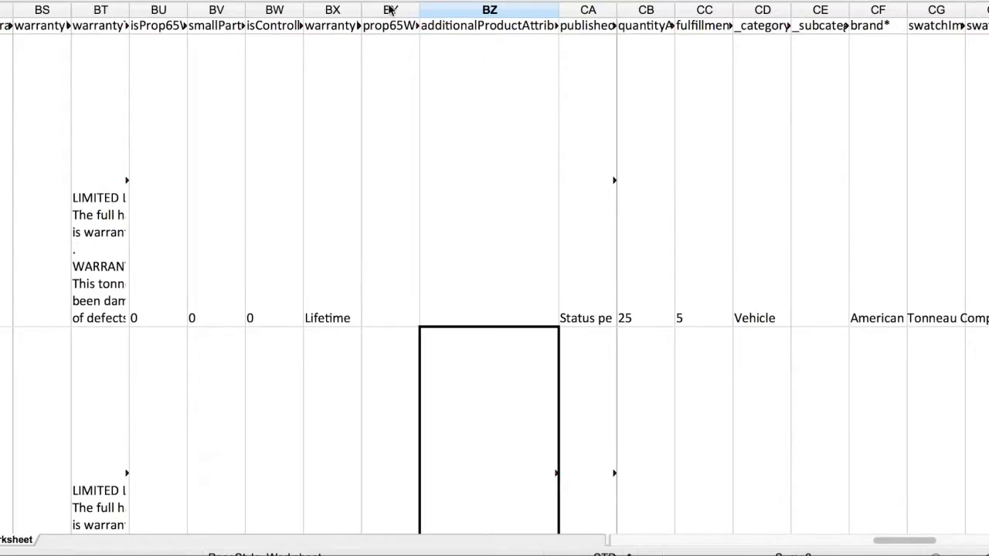
Delete all columns between SKU and additionalProductAttributes, from B to BY.
scroll(360, 95, left, 15)
scroll(360, 95, left, 10)
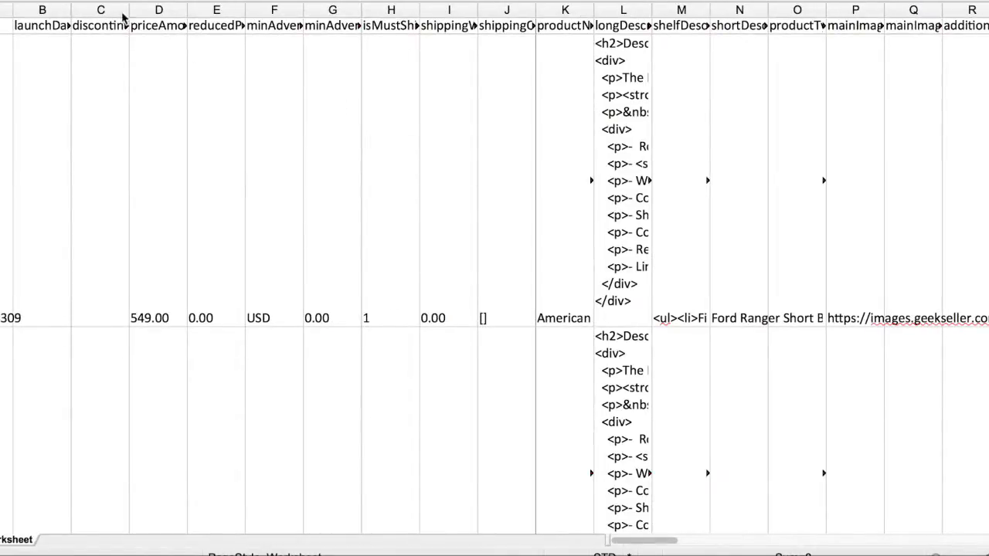
click(43, 25)
key(super+a)
right_click(93, 81)
click(129, 153)
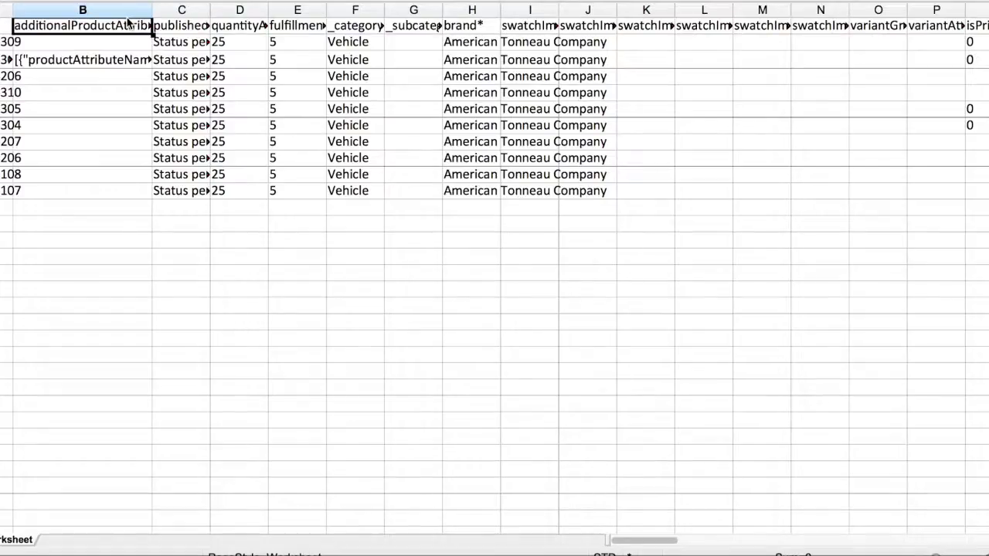
Delete the columns after additionalProductAttributes, from C to AA, and widen columns A and B to fit their contents.
click(181, 9)
scroll(634, 185, right, 10)
shift+click(662, 10)
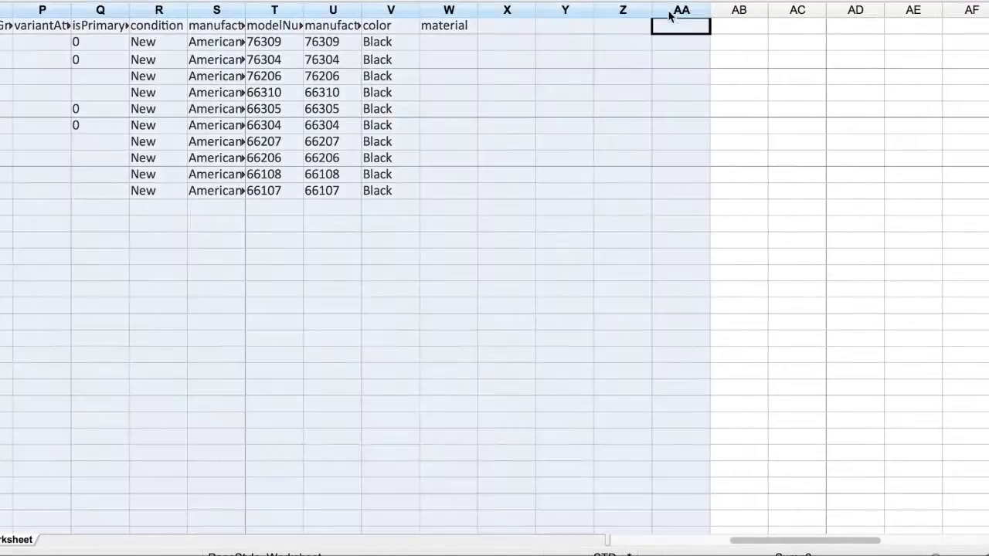
right_click(585, 74)
click(650, 145)
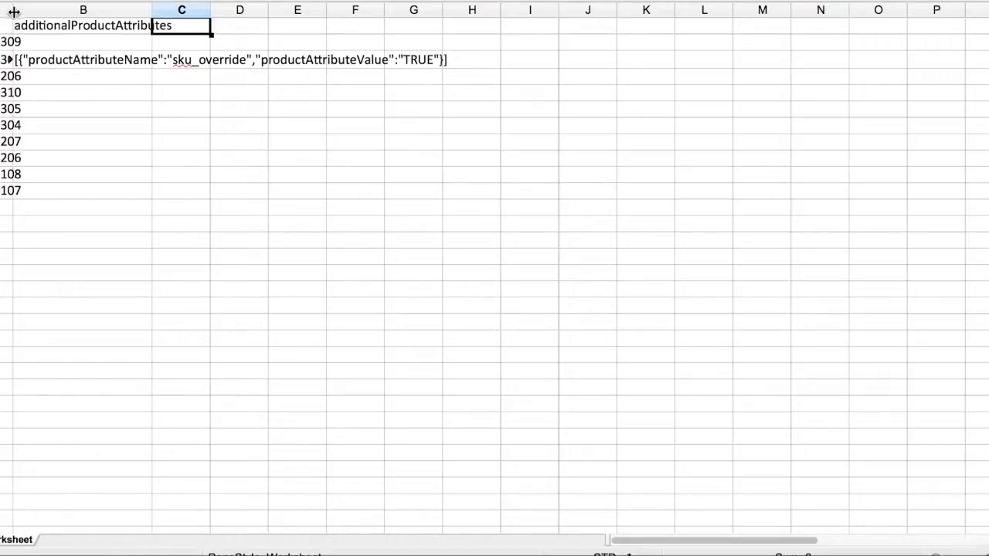
drag(16, 10, 46, 8)
drag(248, 15, 587, 15)
Copy the sku_override TRUE attribute value from the AATC76304 row into the additionalProductAttributes cell of every other SKU.
click(199, 68)
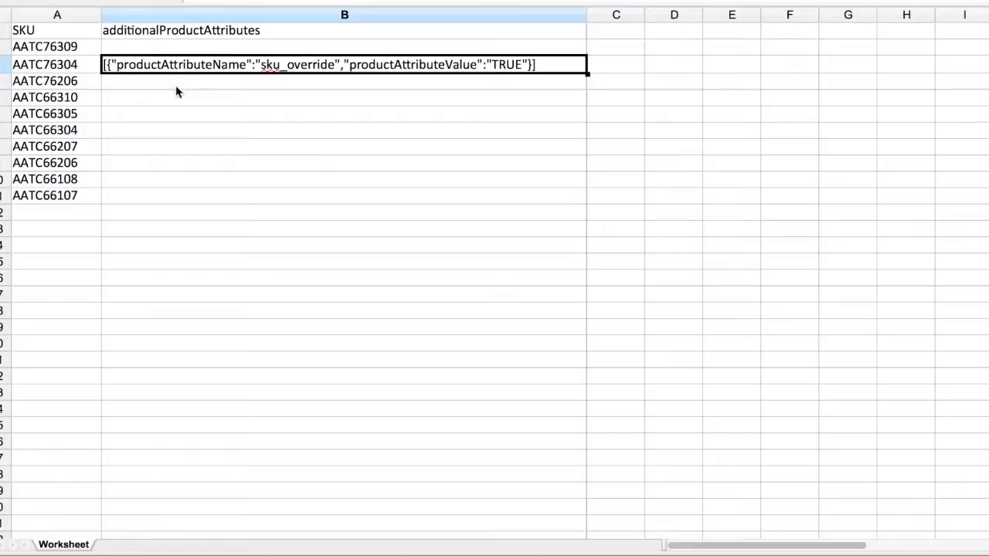
key(ctrl+v)
key(Down)
key(ctrl+v)
key(Down)
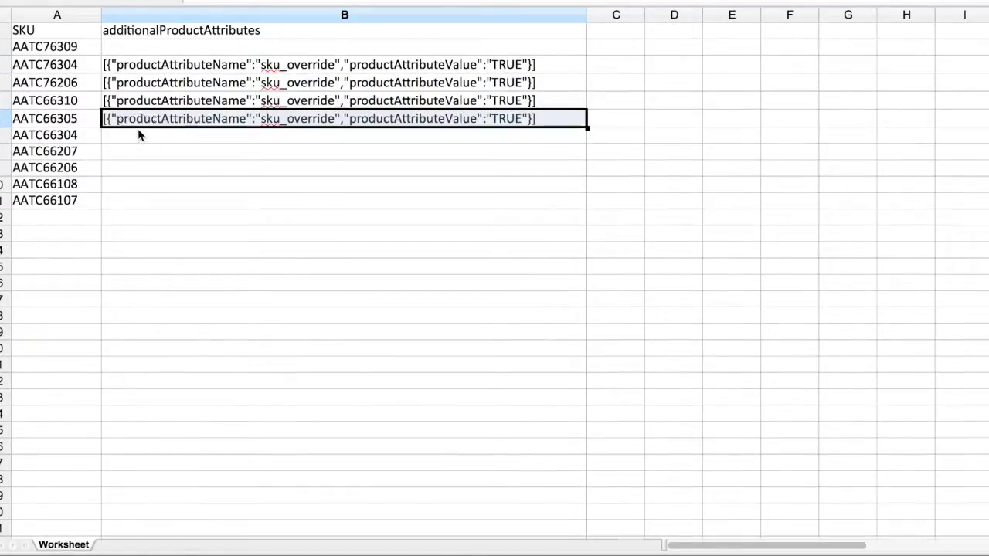
key(ctrl+v)
key(Down)
key(ctrl+v)
key(Down)
key(ctrl+v)
key(Down)
key(ctrl+v)
key(Down)
key(ctrl+v)
key(Down)
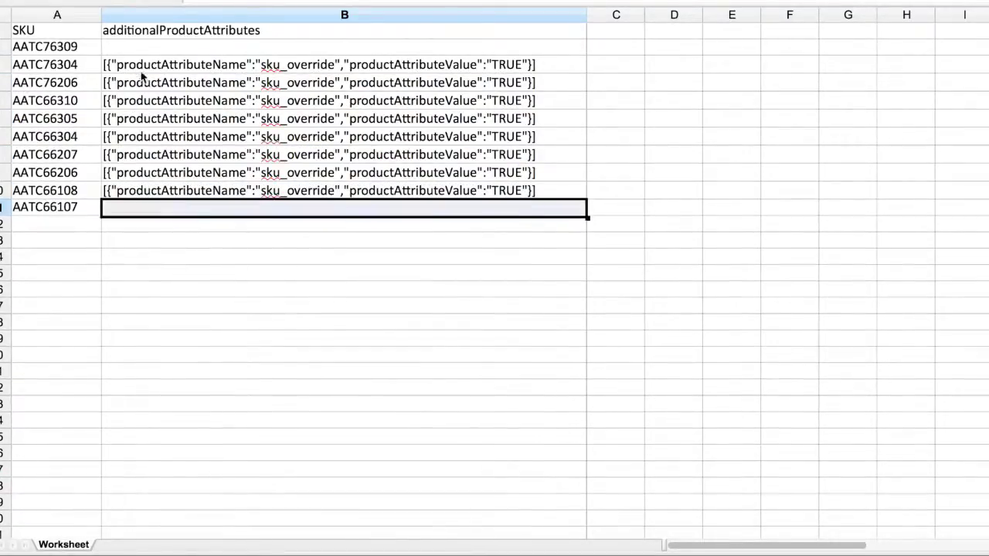
key(ctrl+v)
click(134, 47)
key(ctrl+v)
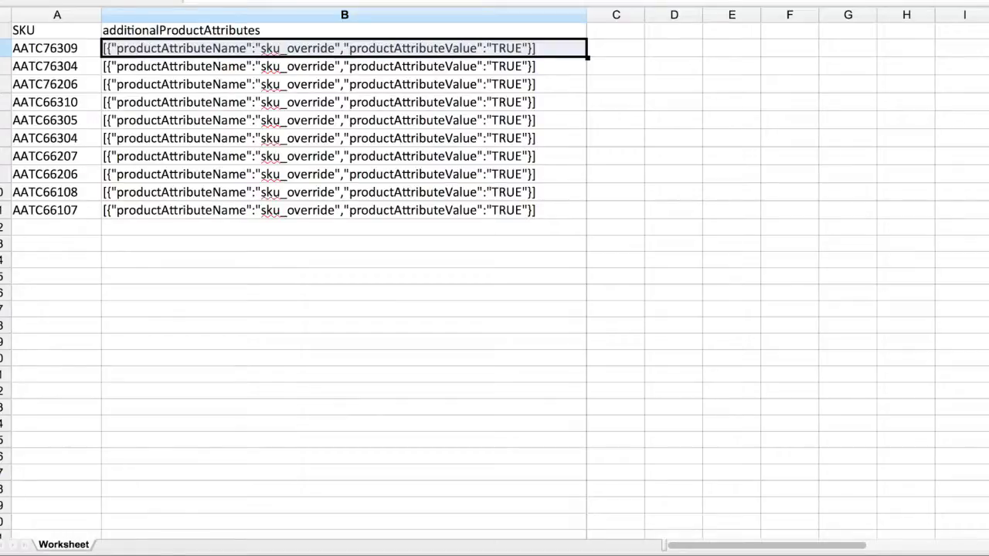
Save the spreadsheet in its current Excel format and open the XLS product import page in GeekSeller.
key(ctrl+s)
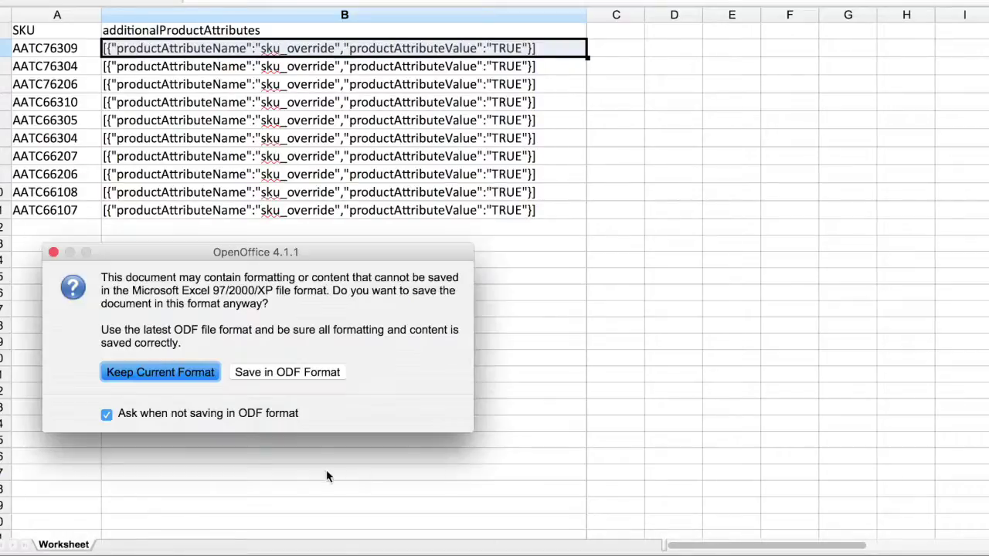
click(174, 366)
click(275, 530)
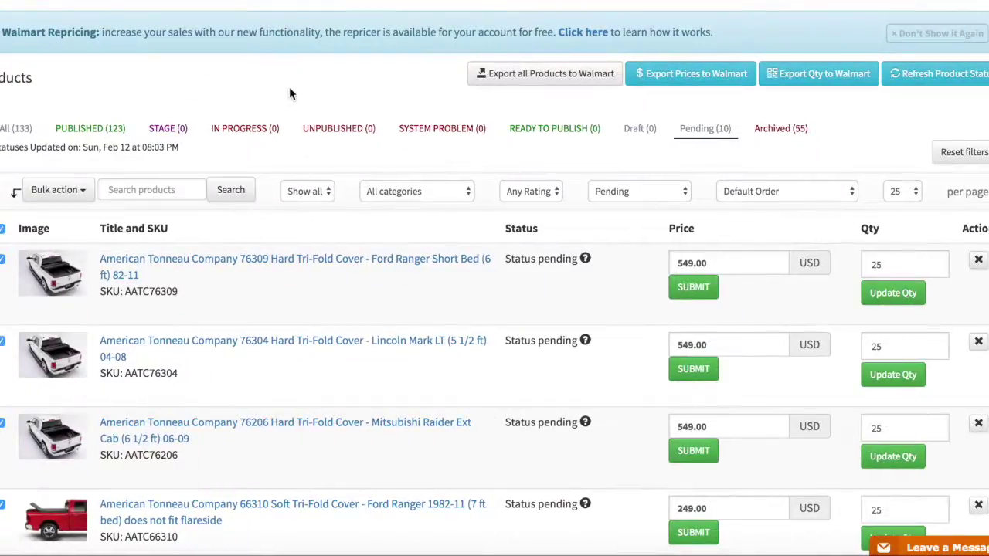
click(396, 151)
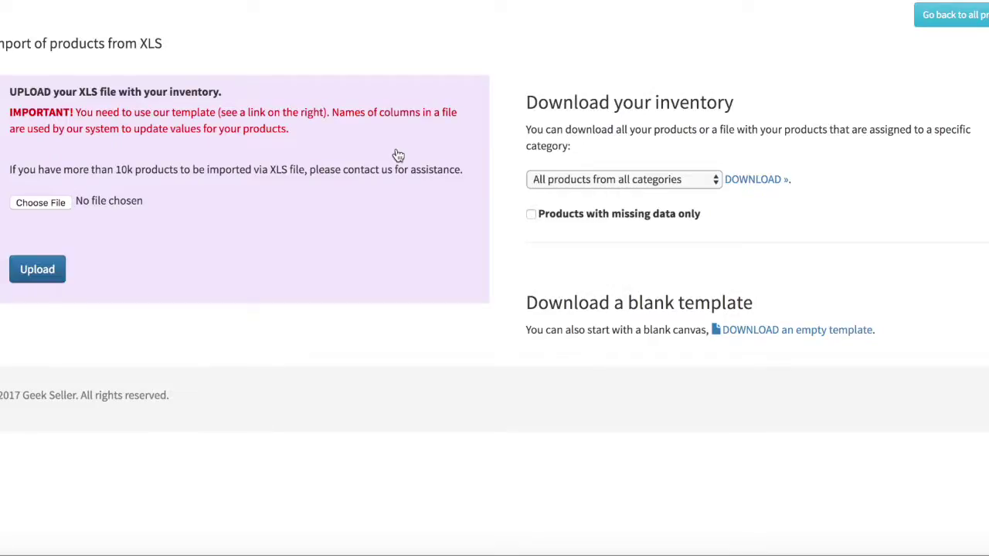
Upload the edited truckprousa-walmart 20-48 .xls file from Downloads and finish importing its SKU and additionalProductAttributes columns.
click(40, 203)
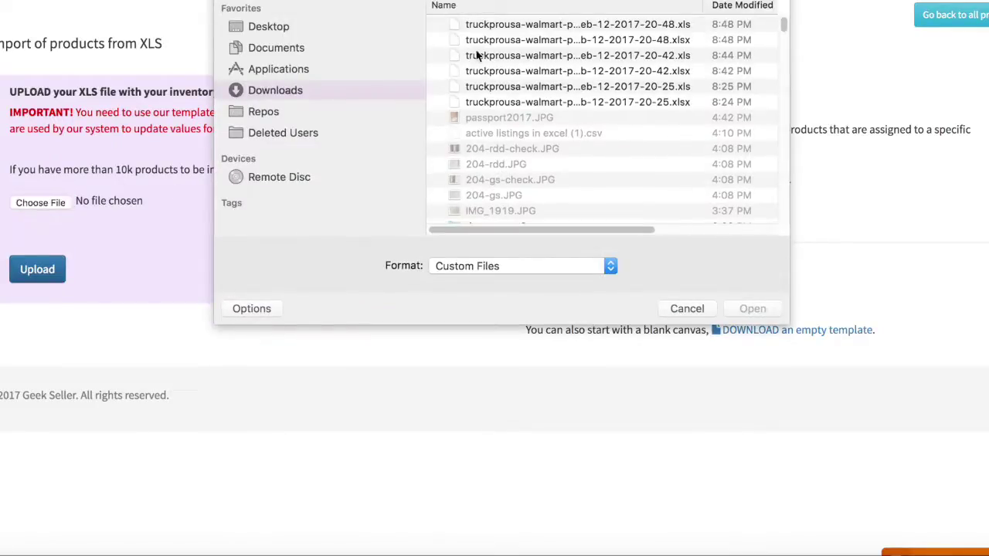
double_click(485, 26)
click(38, 269)
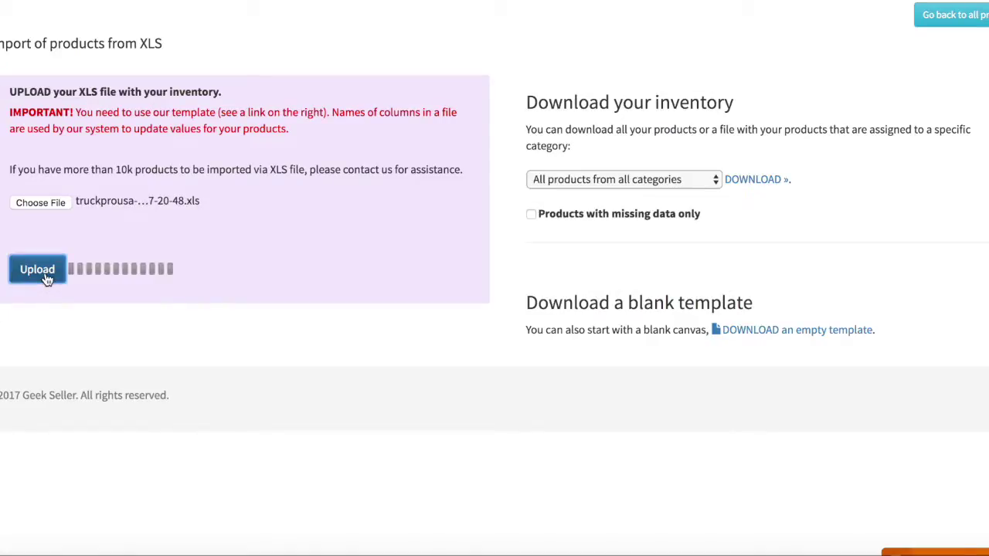
drag(399, 128, 790, 124)
click(781, 140)
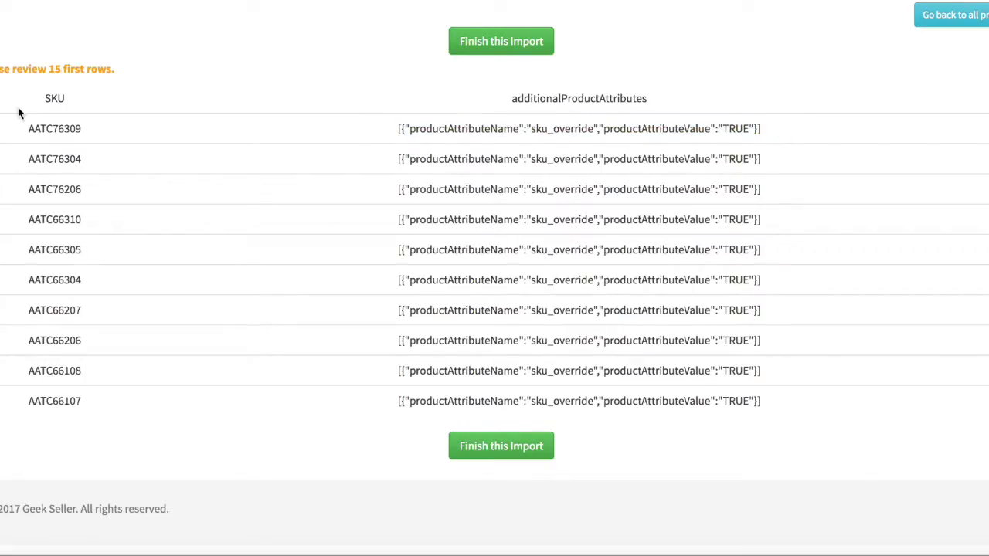
double_click(50, 98)
click(485, 453)
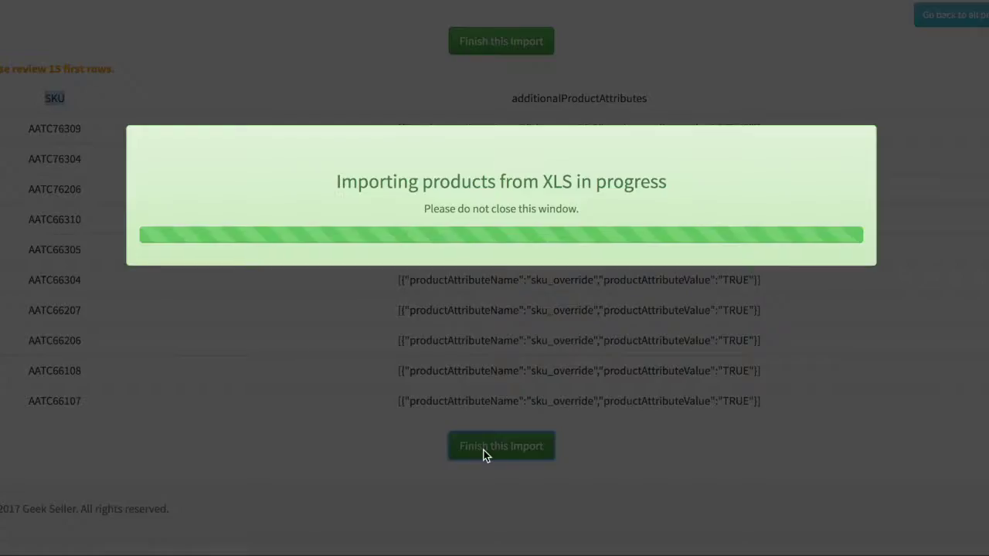
Check the additional attributes of pending product AATC66207.
click(155, 11)
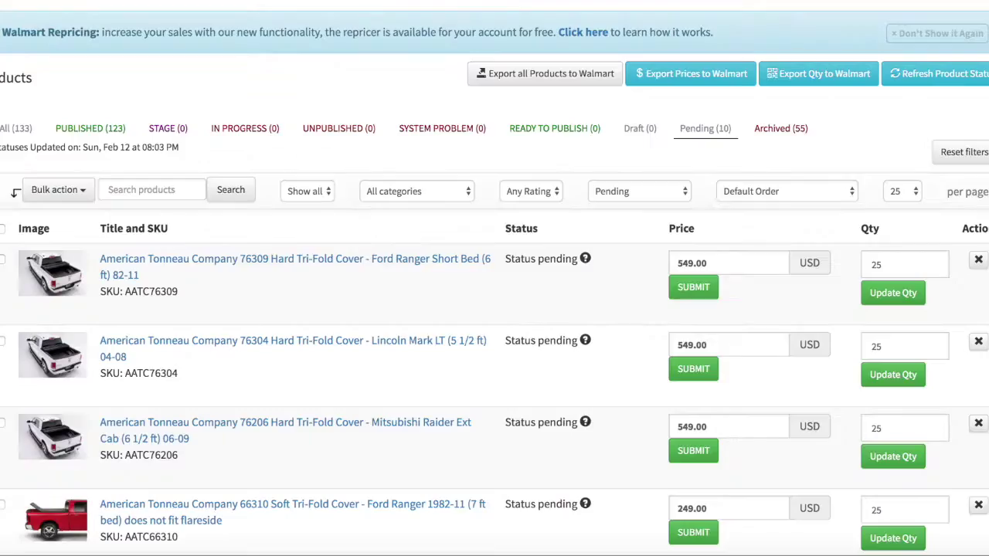
scroll(374, 353, down, 8)
click(159, 188)
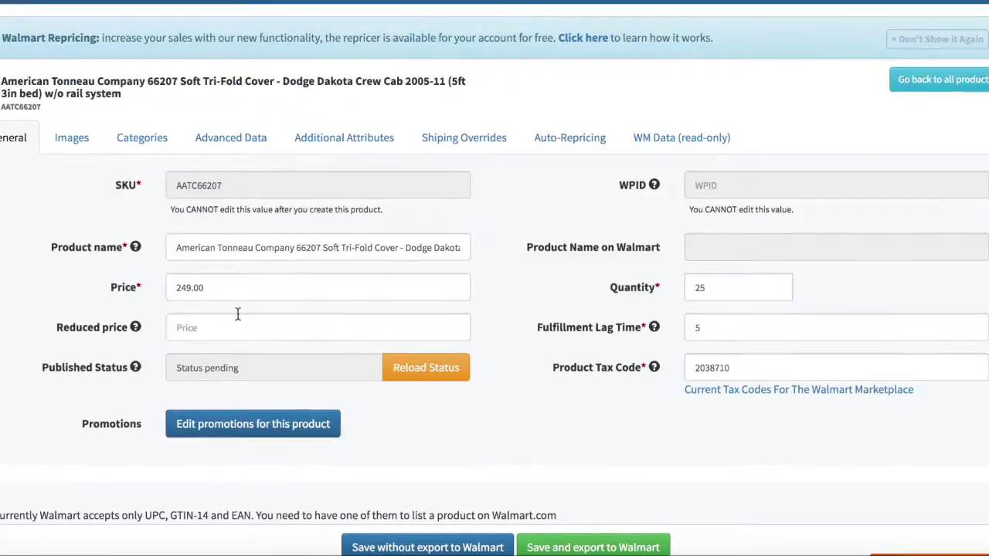
click(329, 135)
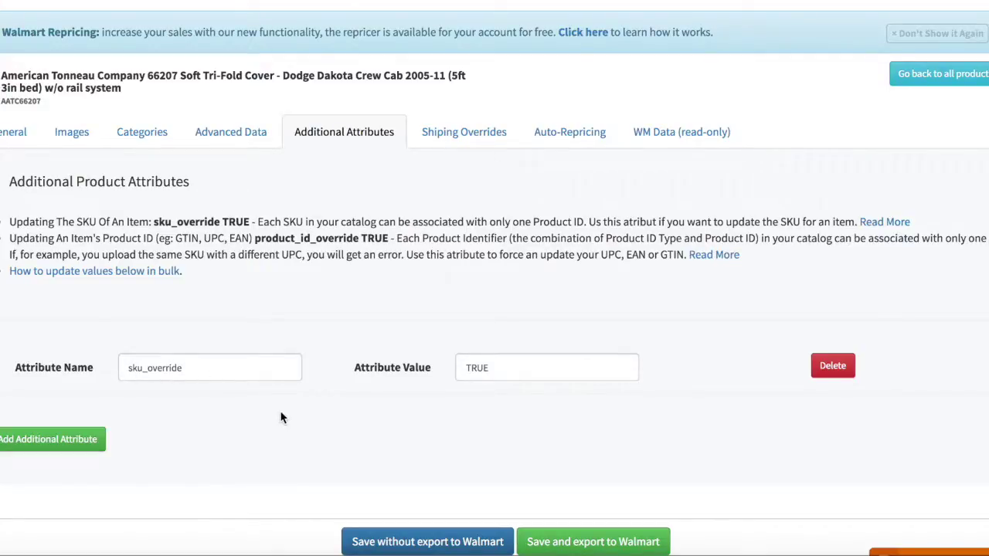
Export all pending products to Walmart in bulk and open the export feed statuses.
click(137, 2)
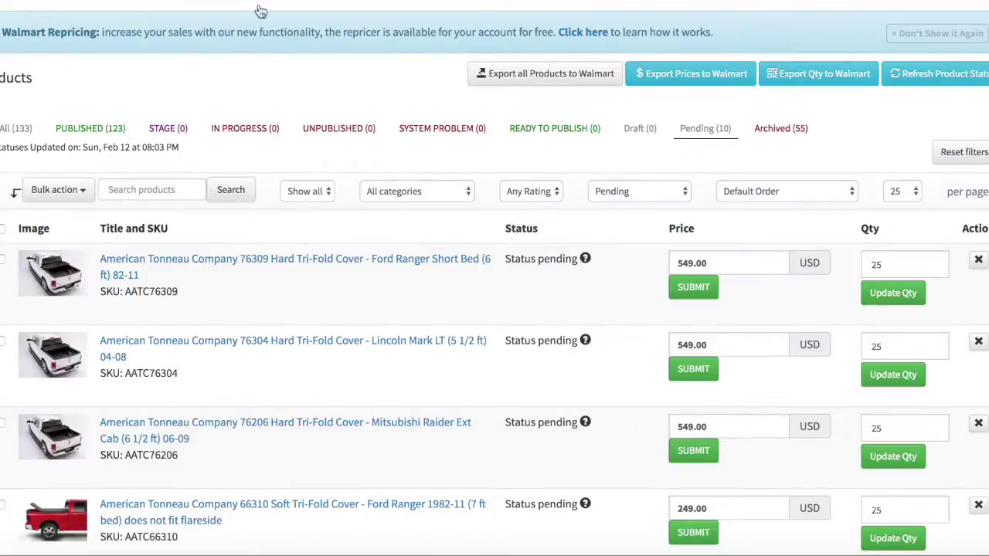
click(3, 232)
click(54, 190)
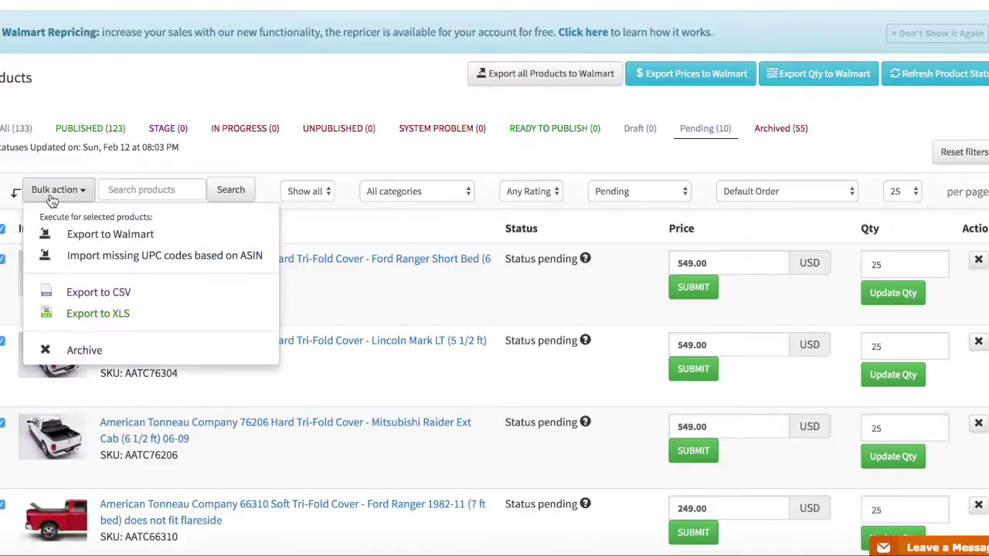
click(112, 239)
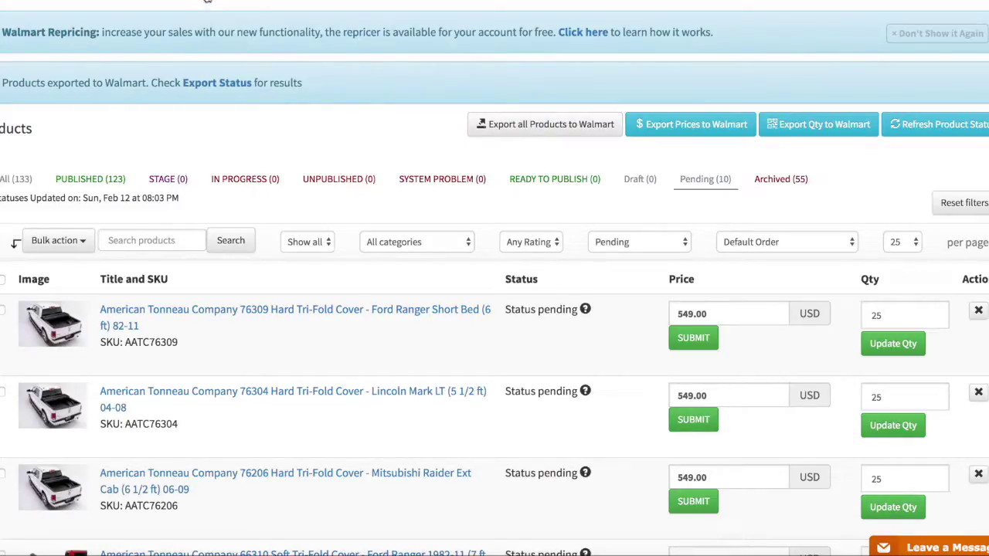
click(207, 1)
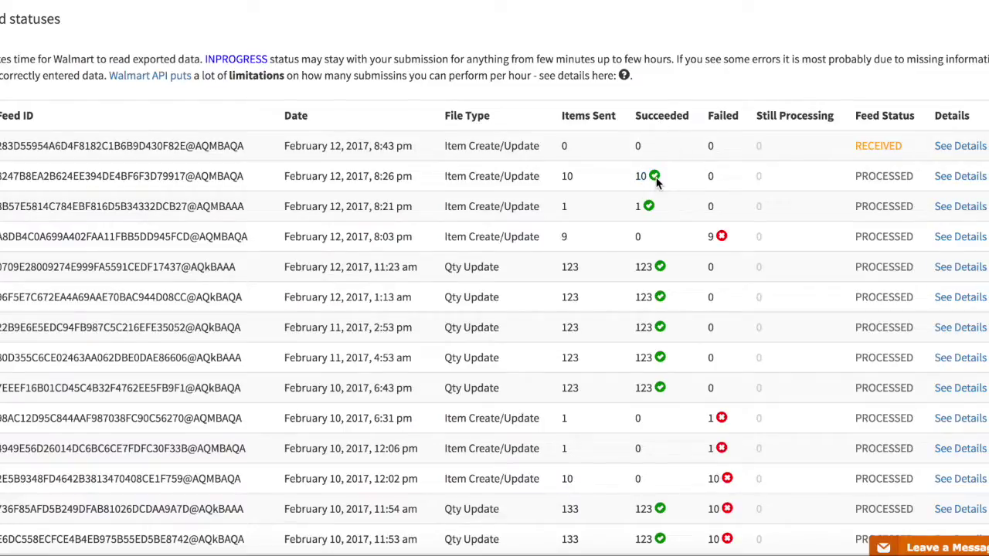
Switch to the spreadsheet and clear every additionalProductAttributes value below the header, keeping the SKUs.
click(179, 4)
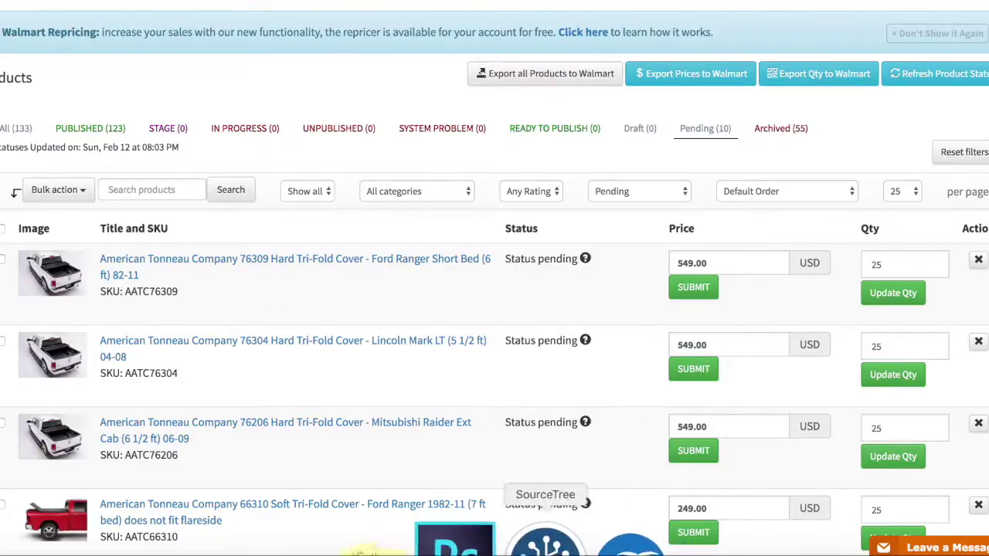
click(552, 541)
click(386, 361)
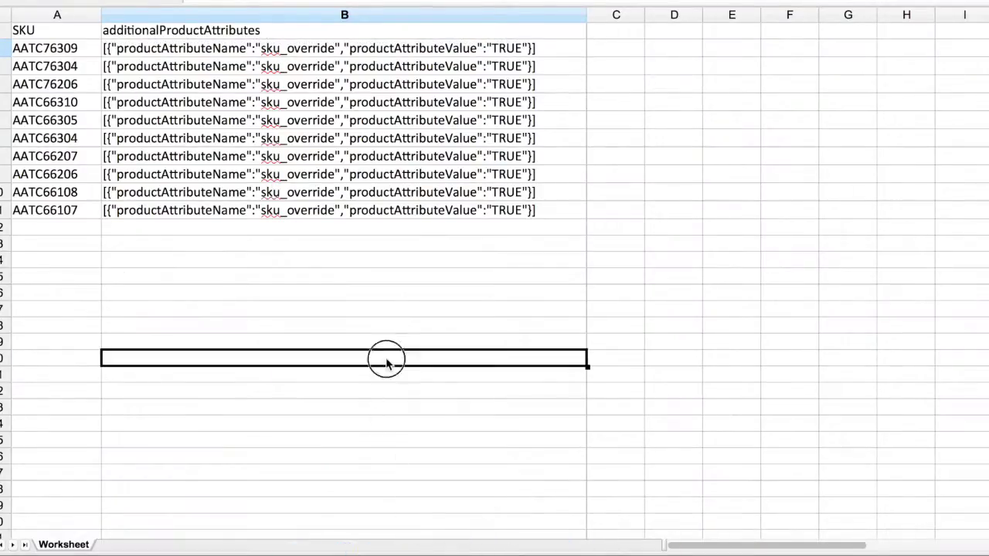
shift+click(332, 53)
key(Delete)
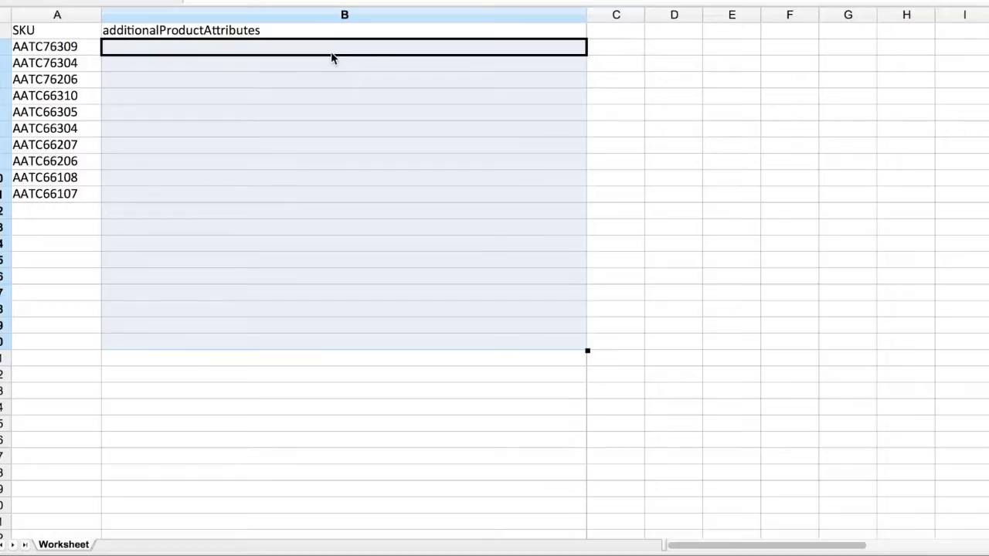
Return to GeekSeller and import the 20-48 .xls file with the emptied additionalProductAttributes column through the XLS import.
click(317, 407)
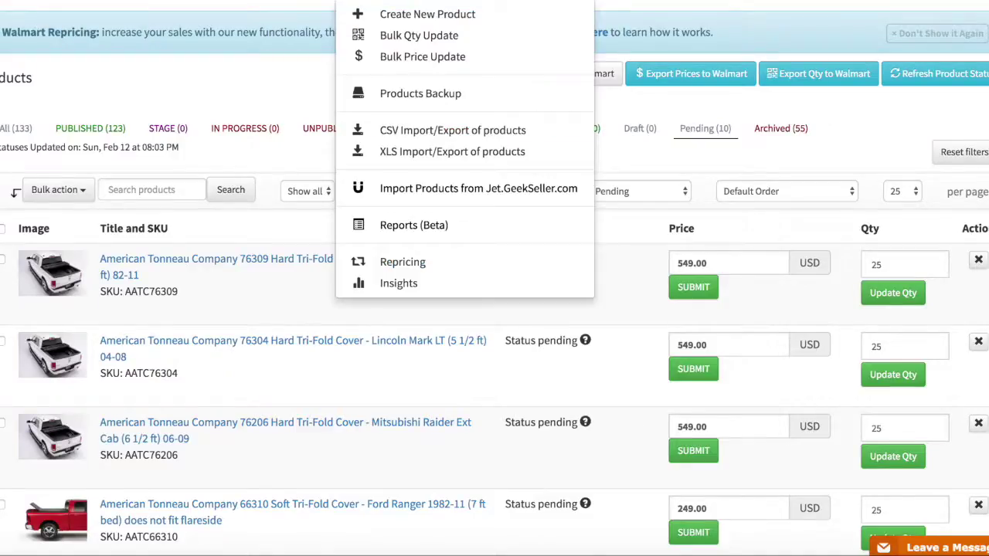
click(404, 150)
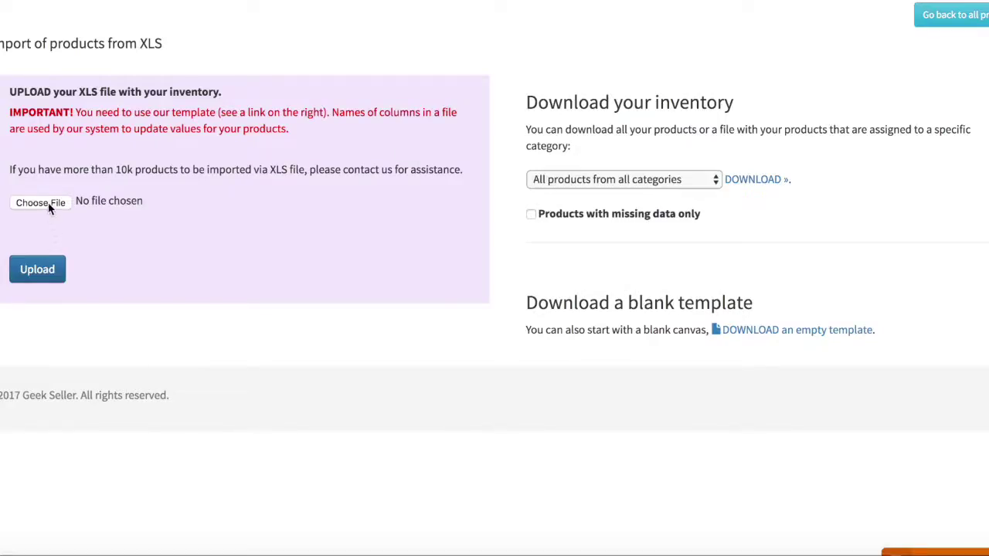
click(40, 202)
click(490, 24)
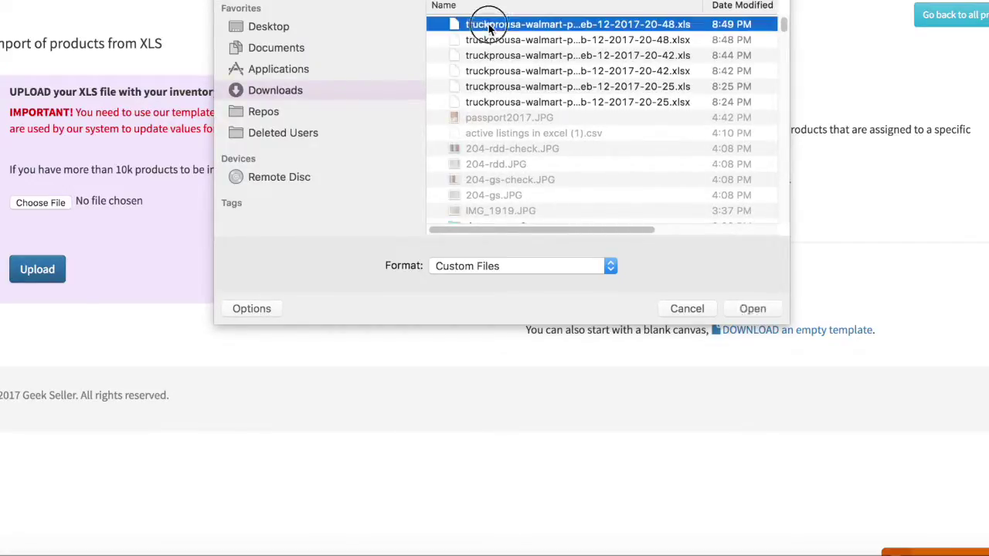
double_click(489, 25)
click(31, 270)
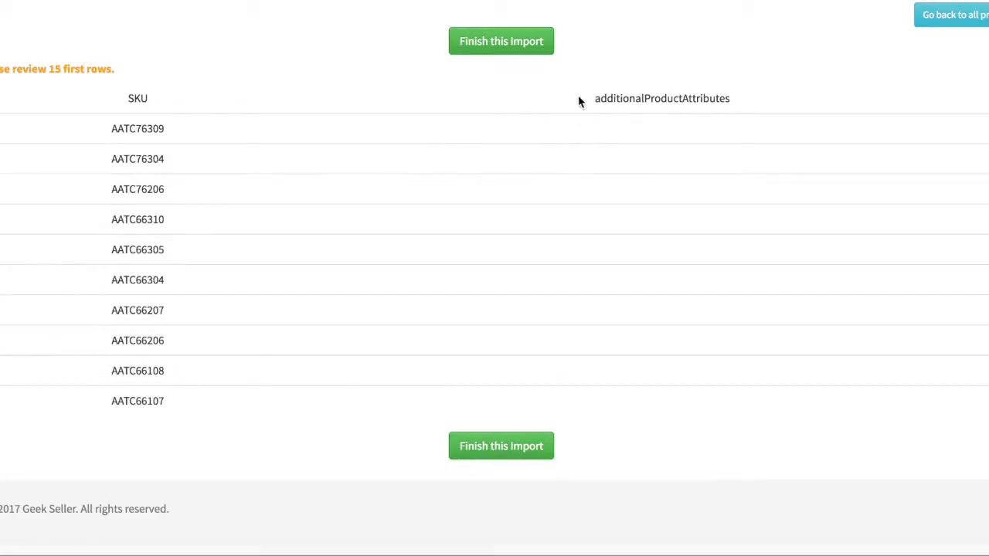
click(481, 446)
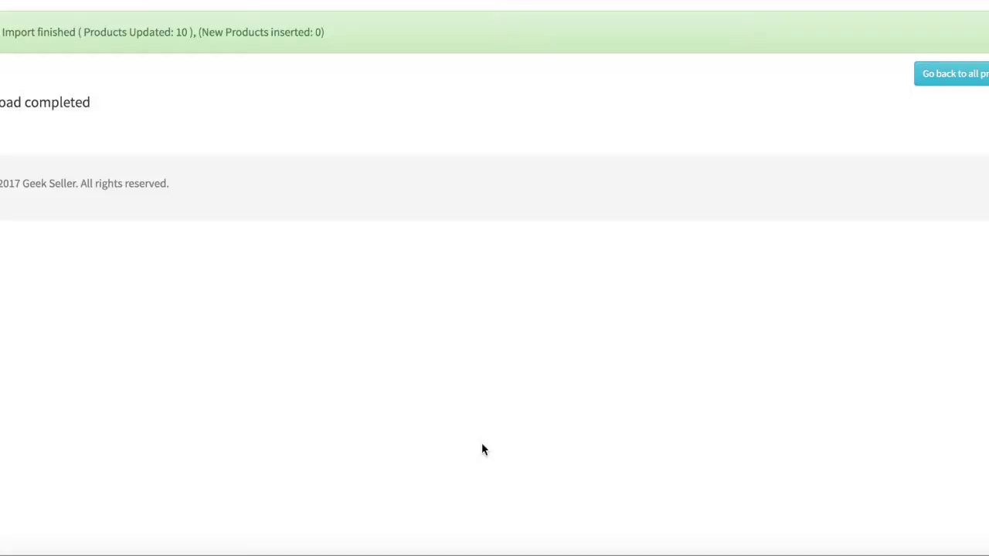
Check the additional attributes of pending product AATC66305.
click(164, 14)
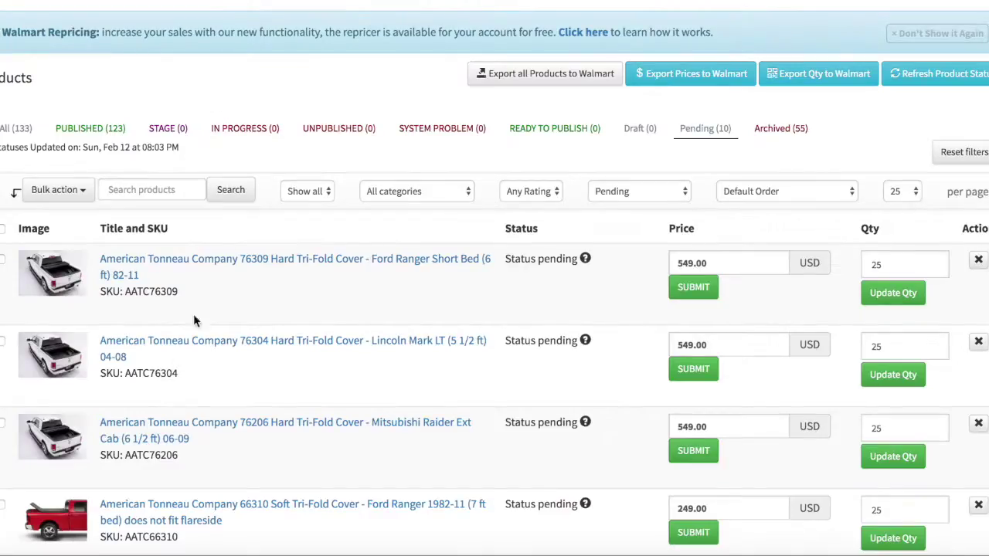
scroll(190, 314, down, 4)
click(165, 309)
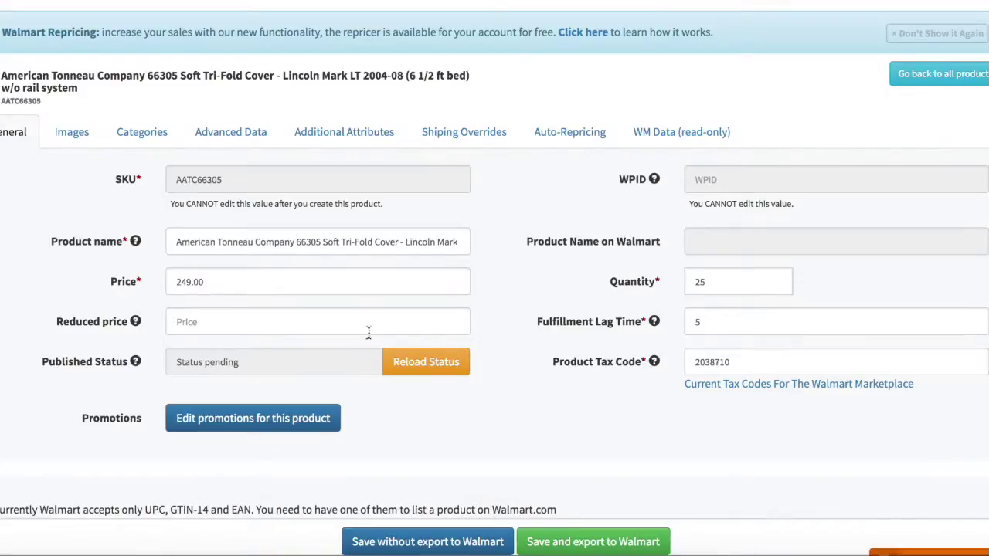
scroll(369, 356, down, 3)
scroll(363, 363, up, 3)
click(329, 131)
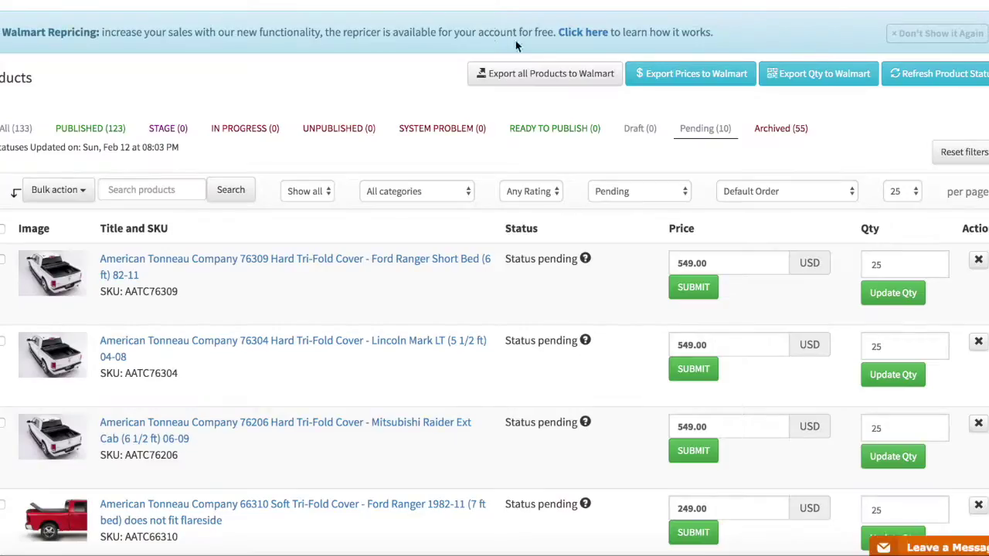
Refresh the product statuses and review the item details of the February 12, 8:49 pm feed.
click(919, 72)
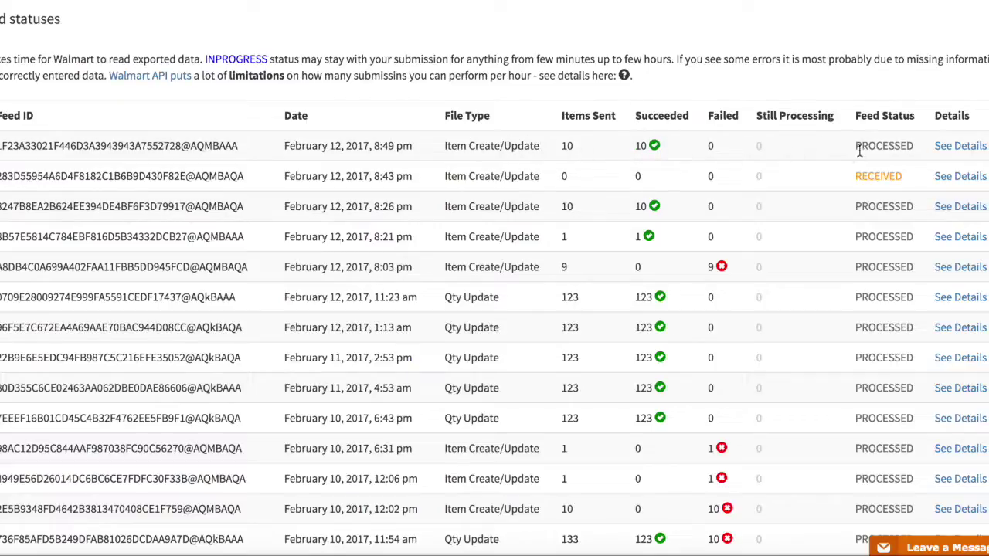
click(957, 147)
scroll(613, 225, down, 1)
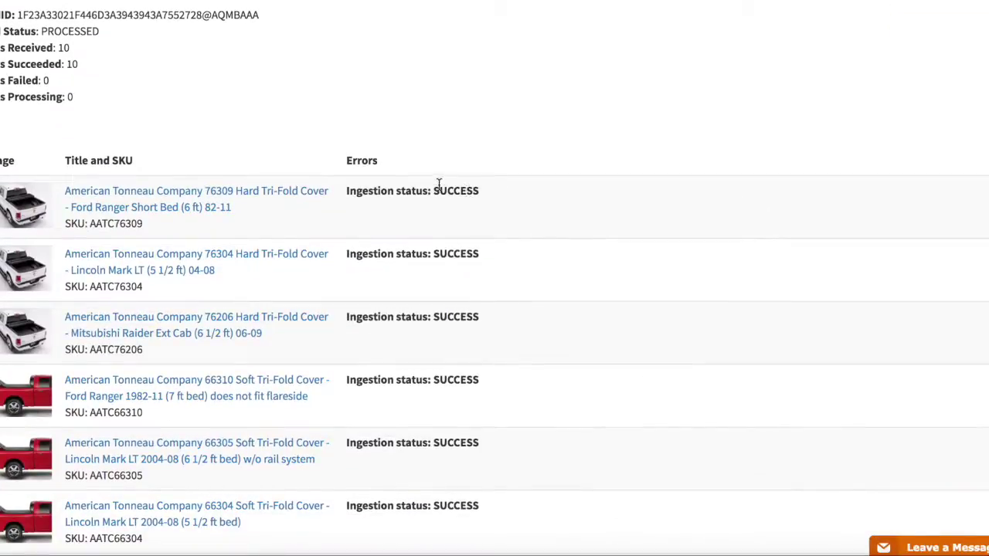
scroll(437, 355, down, 3)
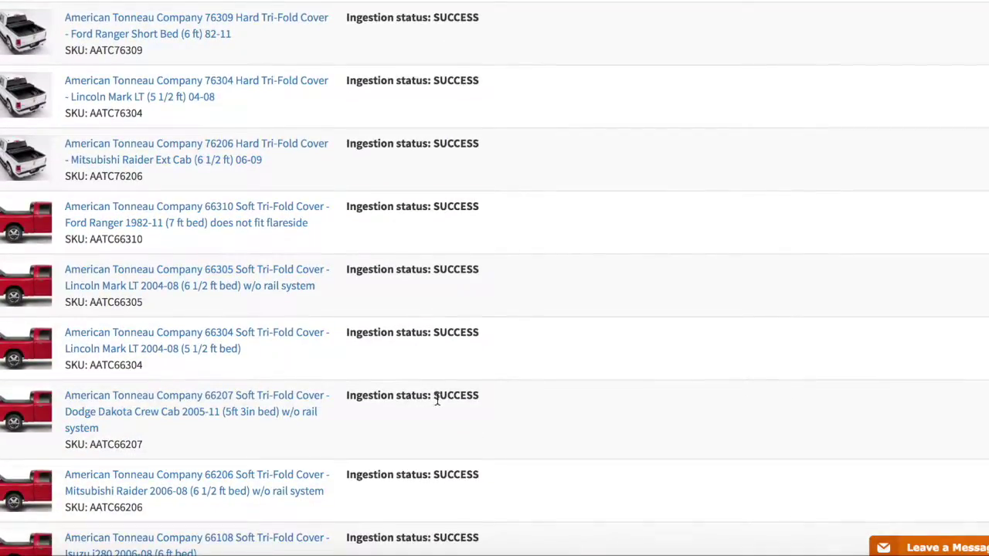
scroll(438, 399, down, 2)
scroll(437, 400, up, 6)
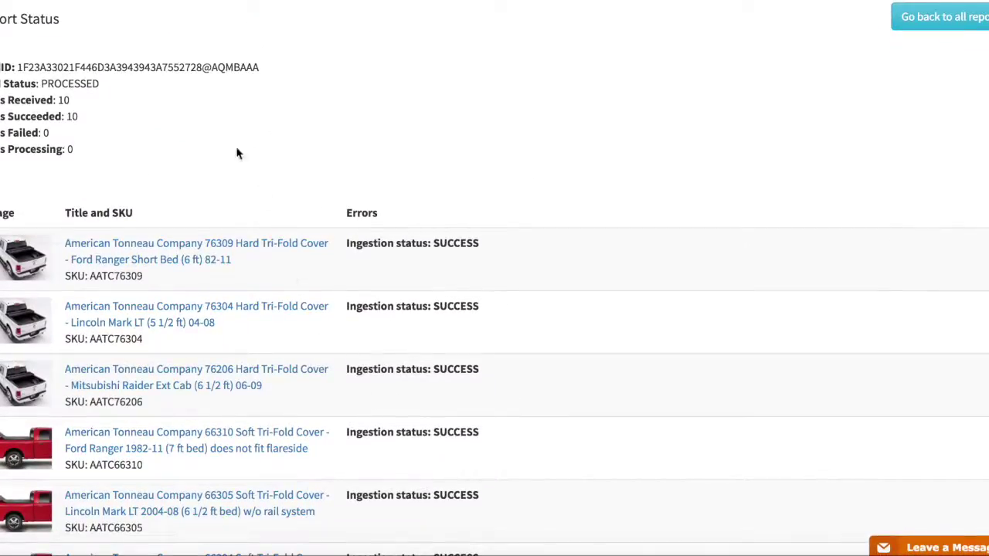
mouse_move(147, 2)
click(164, 13)
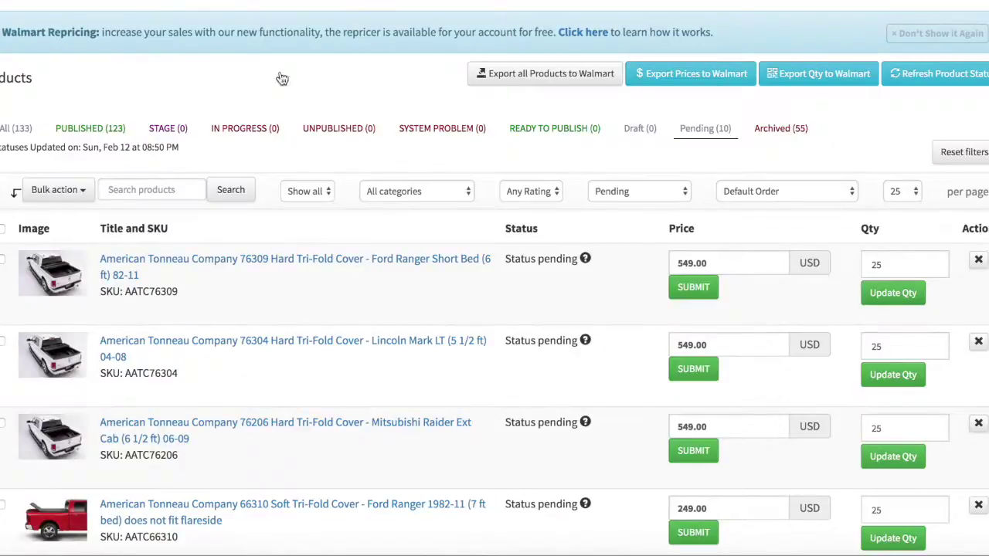